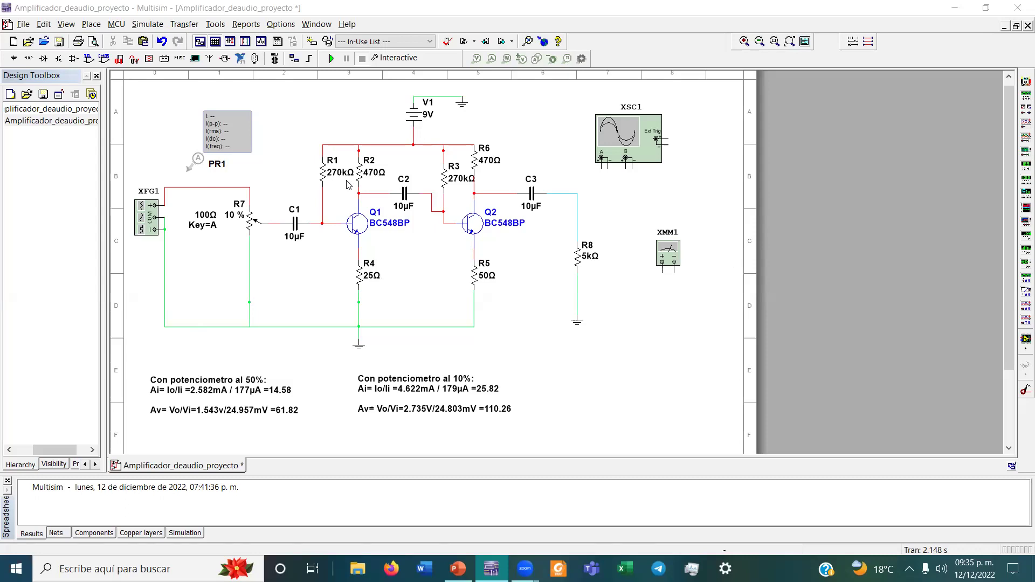
Open the function generator XFG1 to check its waveform, frequency and amplitude, then close it
double_click(142, 218)
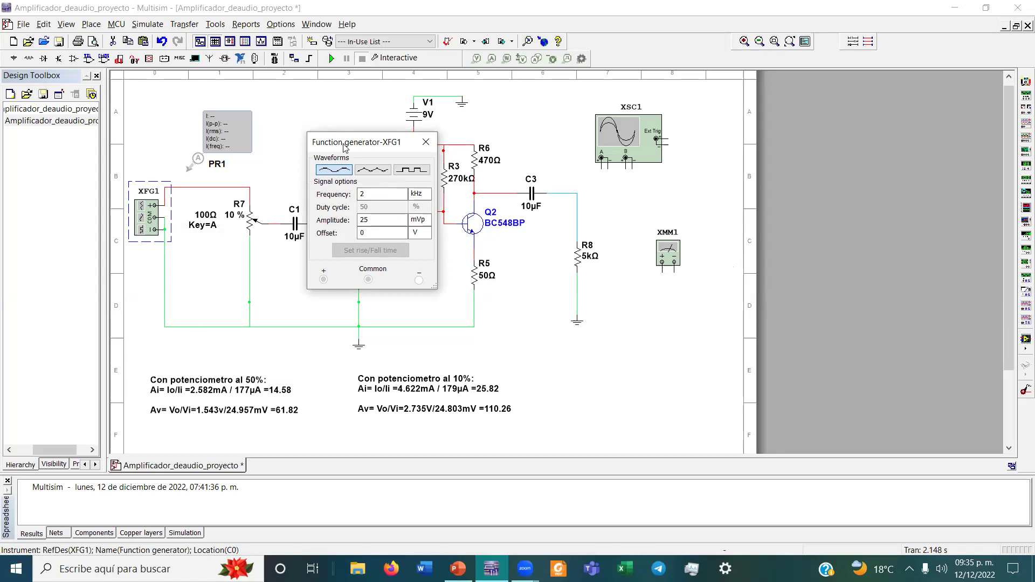
left_click_drag(345, 146, 401, 159)
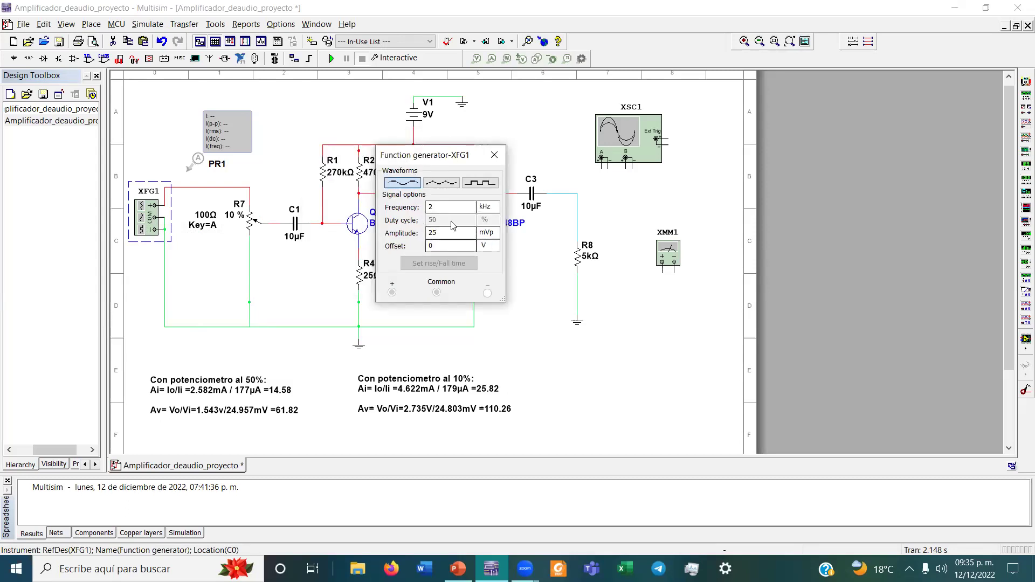
left_click(492, 157)
Examine the signal path from potentiometer R7 through transistors Q1 and Q2 to load resistor R8
mouse_move(253, 226)
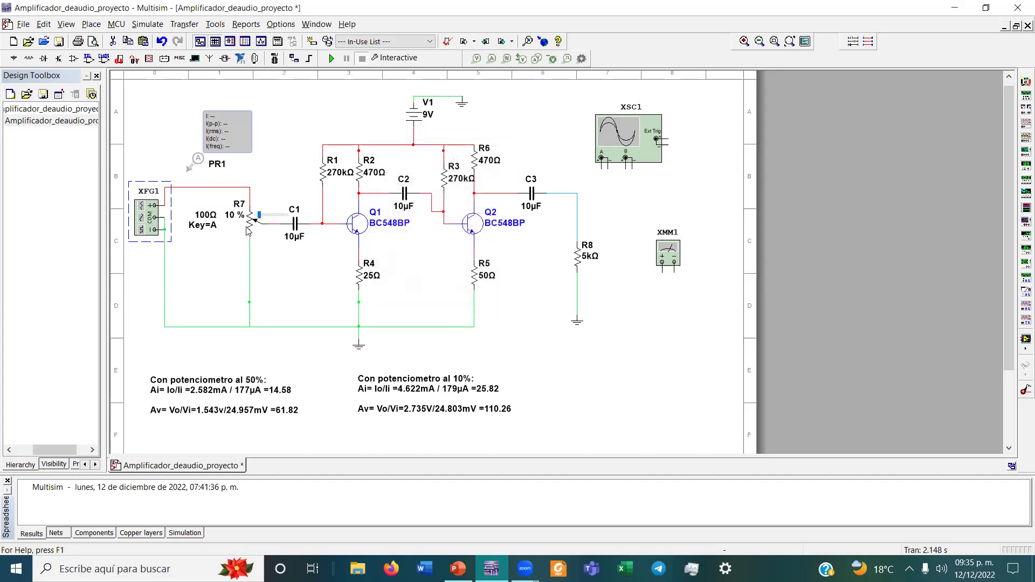
left_click(251, 224)
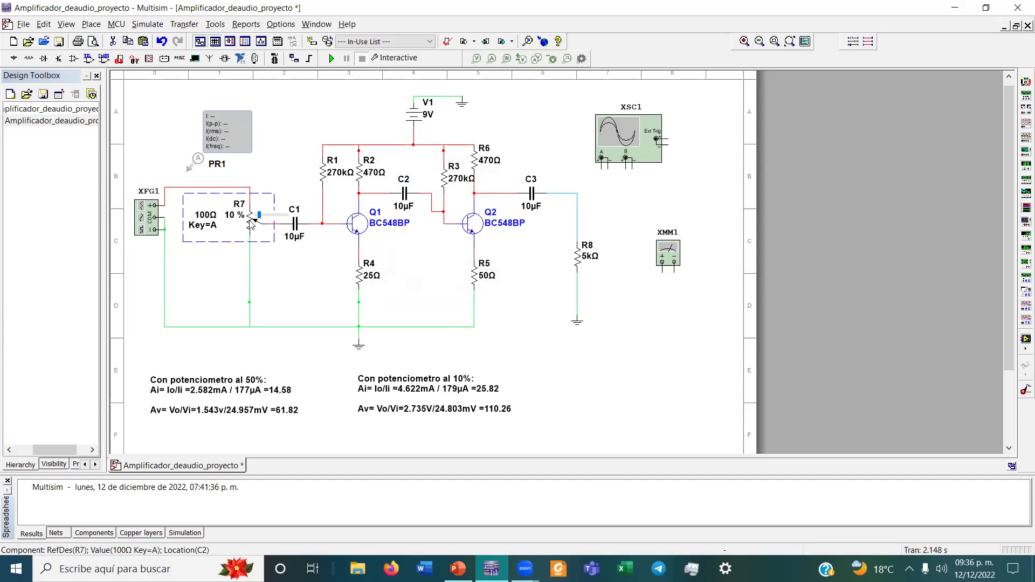
left_click(359, 226)
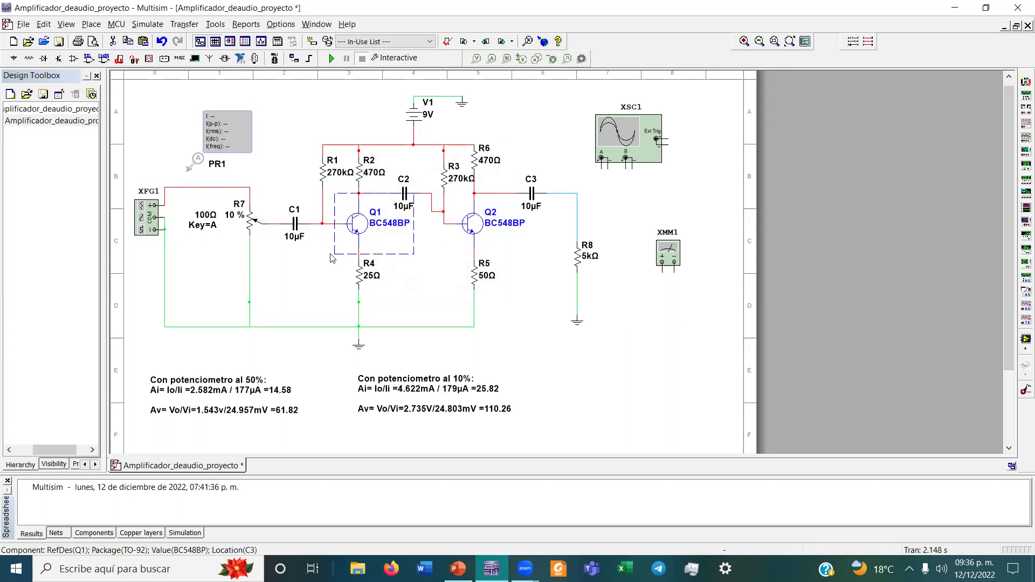
left_click(380, 193)
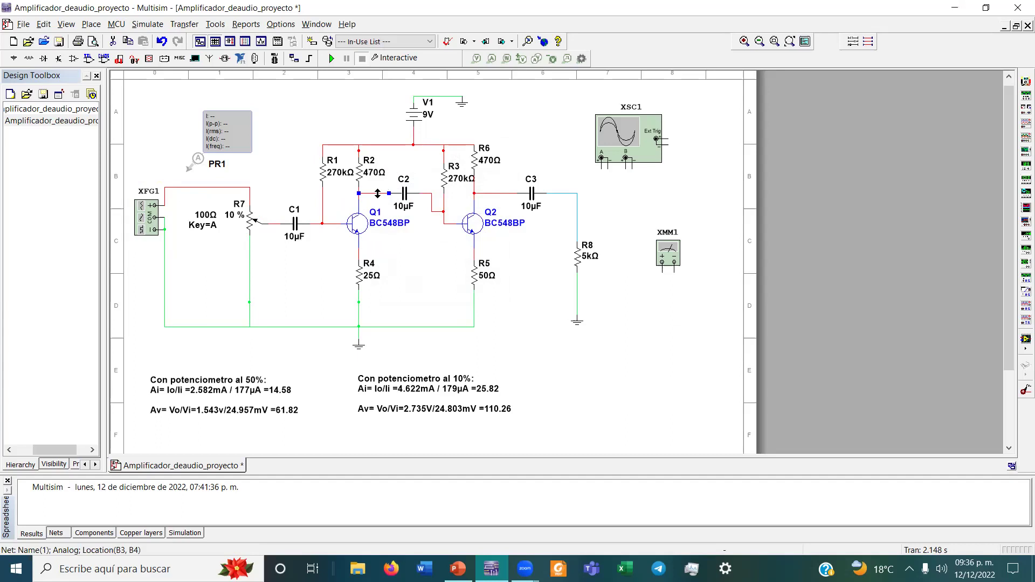
left_click(437, 212)
key("ctrl+c")
left_click(470, 227)
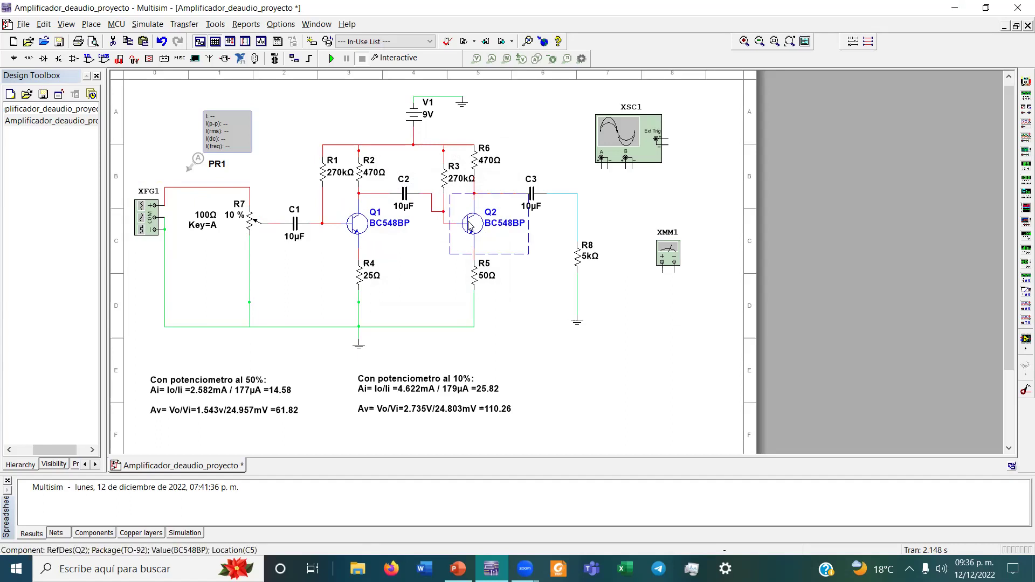
left_click(578, 259)
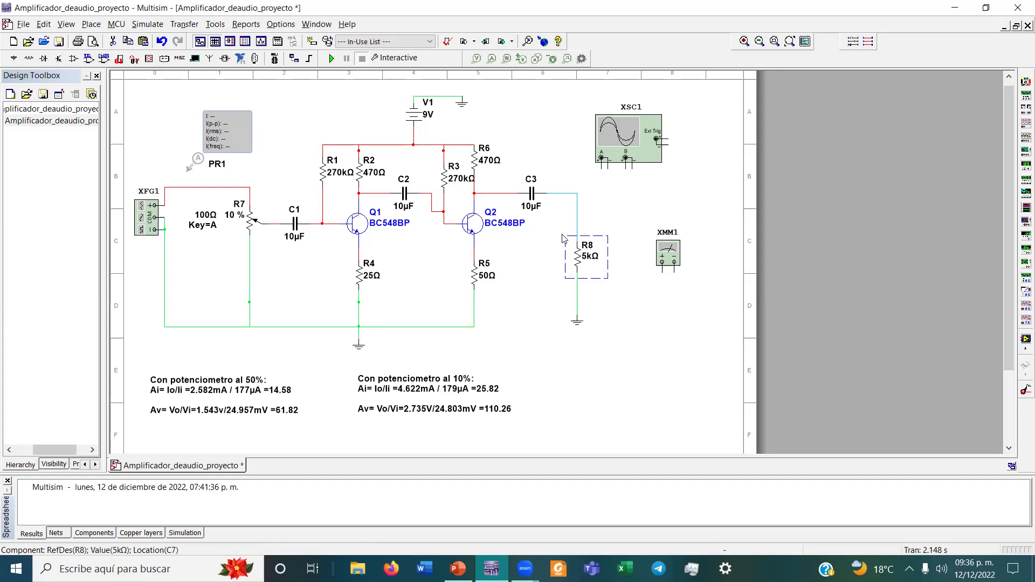
Set potentiometer R7 to 50% and start the interactive simulation
mouse_move(262, 226)
left_click(250, 226)
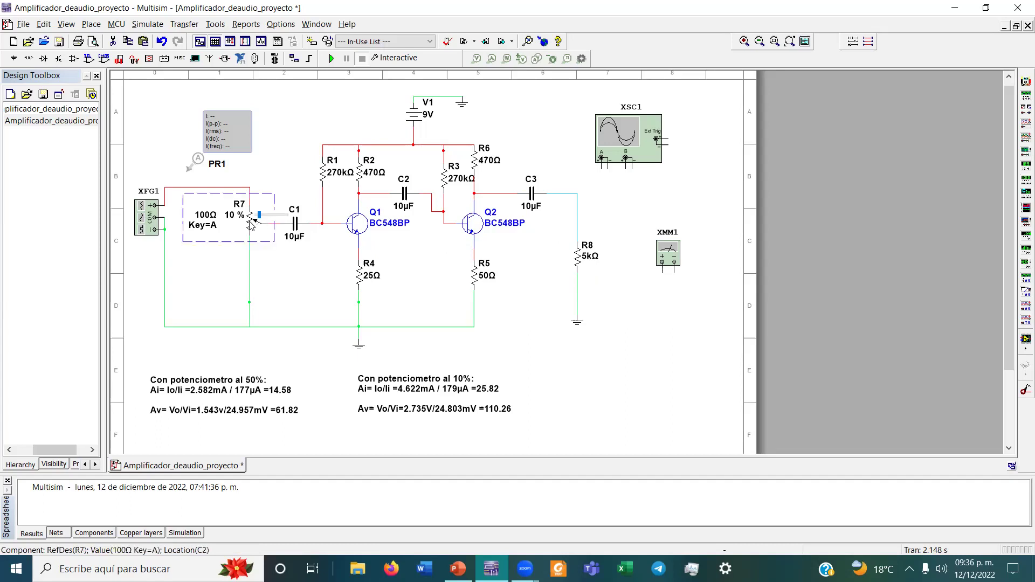
left_click_drag(260, 216, 271, 221)
mouse_move(225, 241)
left_click(335, 59)
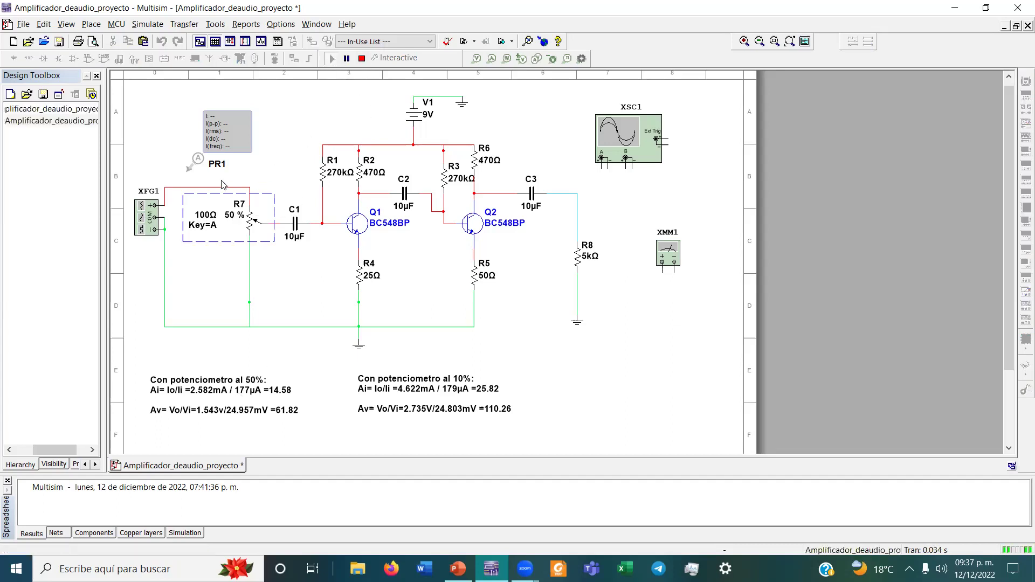
Attach current probe PR1 to the input wire between function generator XFG1 and potentiometer R7
left_click(153, 331)
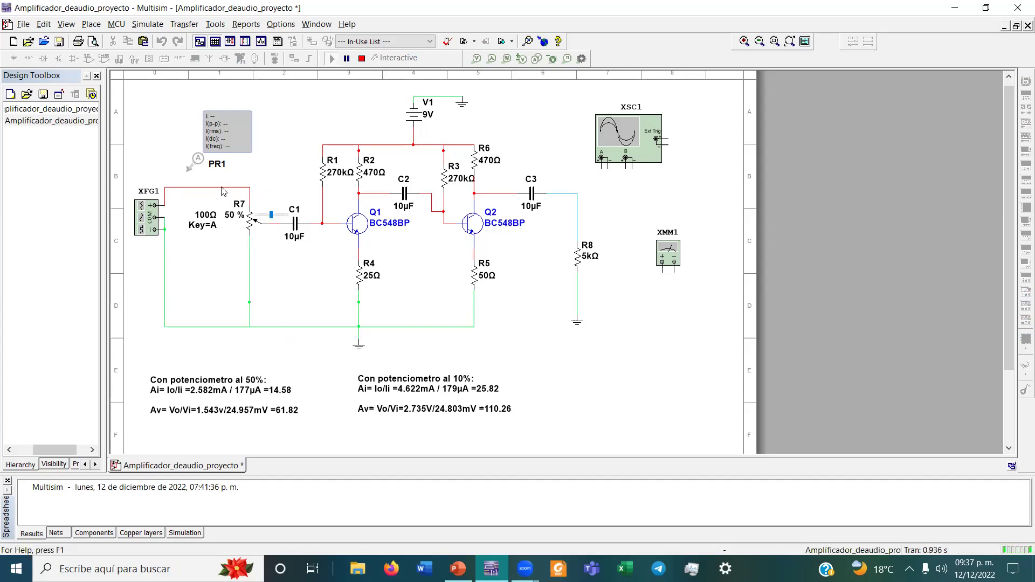
mouse_move(229, 217)
left_click_drag(189, 175, 195, 193)
left_click(247, 155)
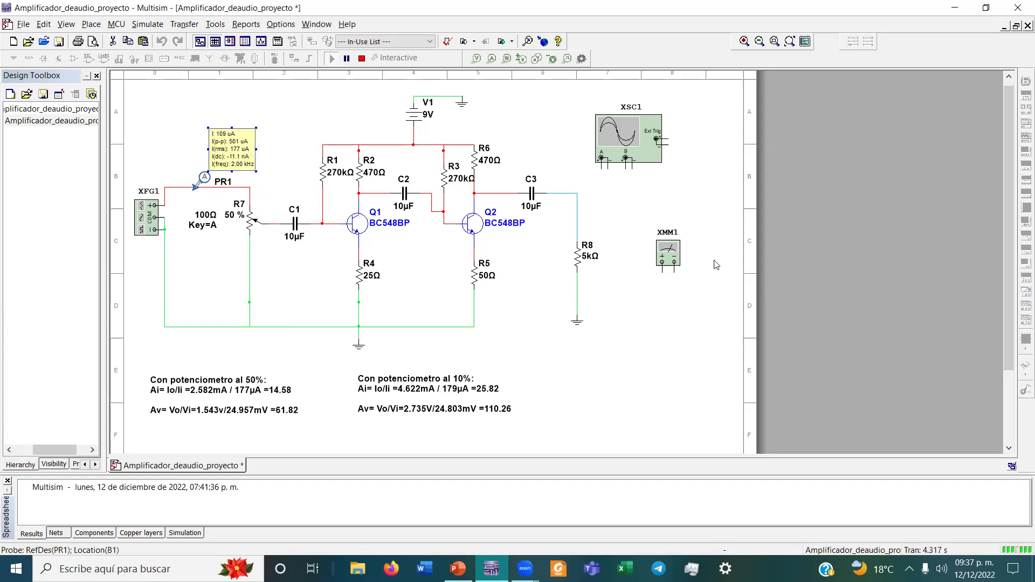
Wire multimeter XMM1 across load resistor R8, positive lead on its upper node and negative on its ground side, and open its display
left_click(647, 269)
left_click(579, 227)
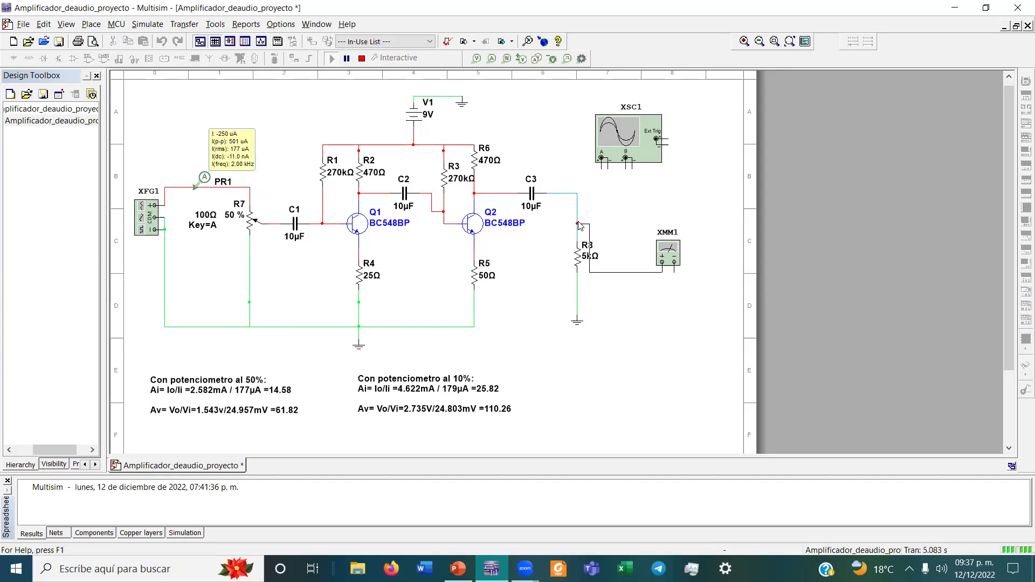
left_click(674, 262)
left_click(576, 296)
double_click(668, 253)
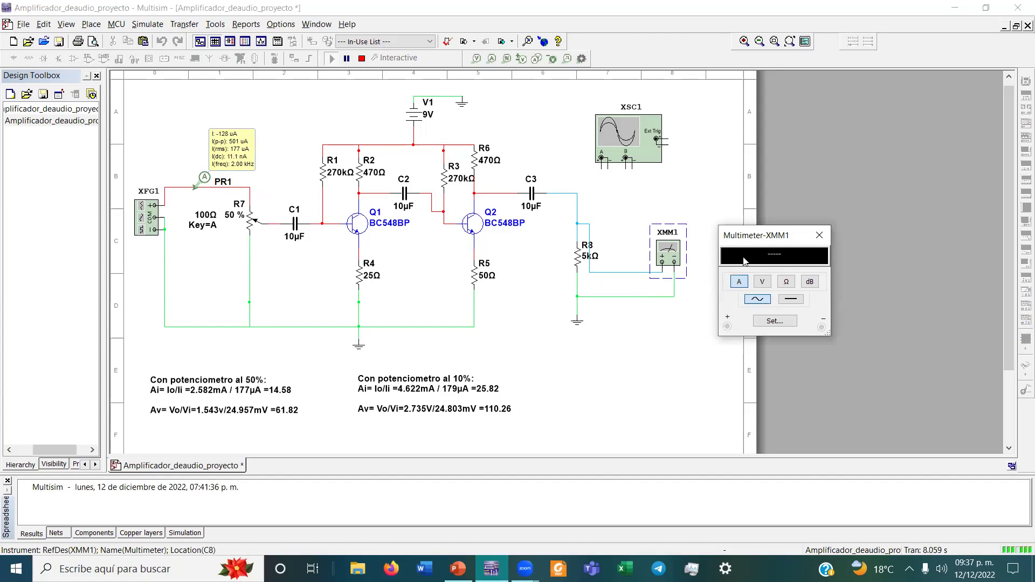
Restart the simulation, measure the AC output current on XMM1, and compare it with the 50% potentiometer note
left_click(356, 59)
left_click(331, 58)
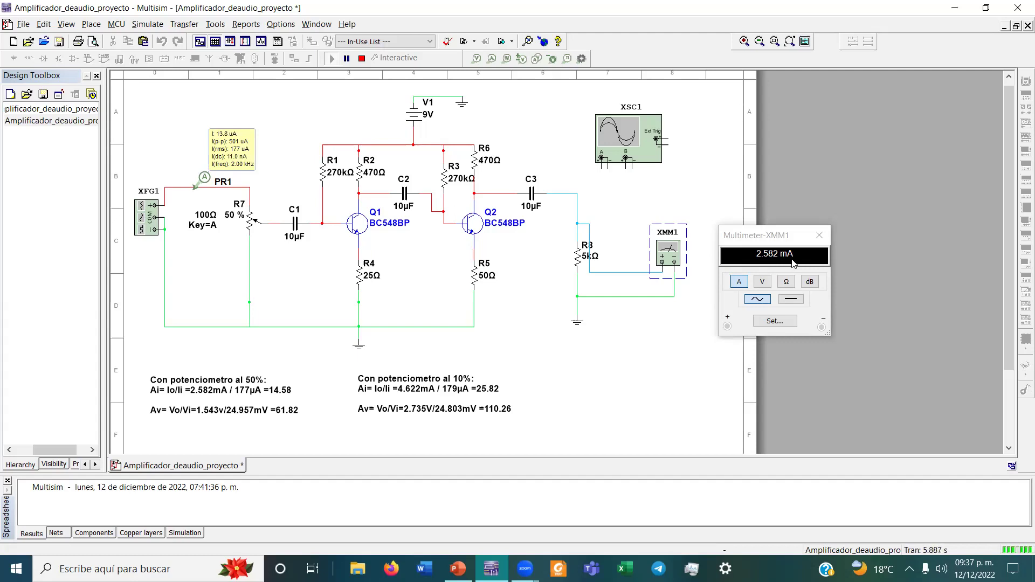
left_click(743, 232)
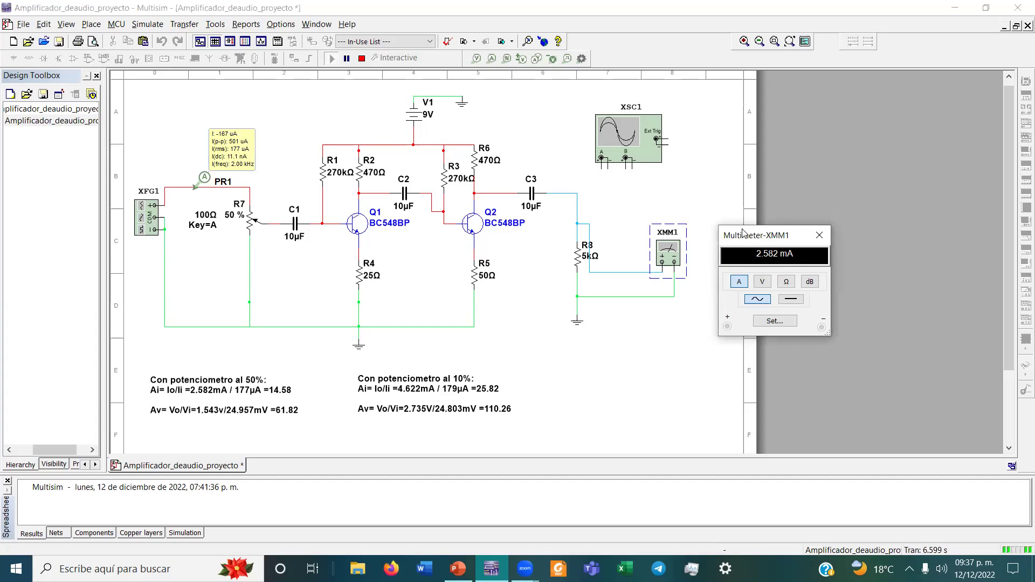
left_click_drag(744, 232, 737, 198)
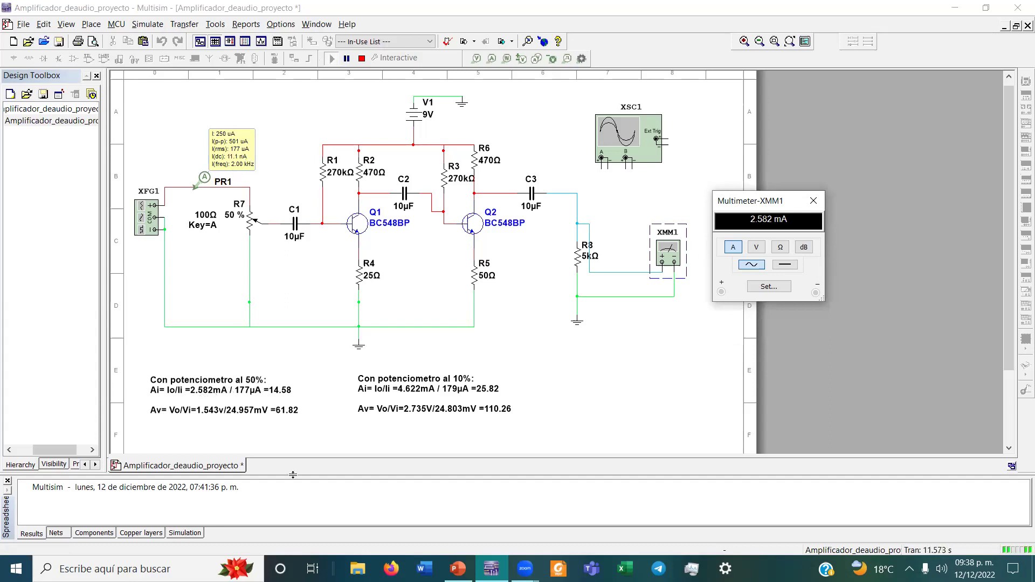
left_click(275, 395)
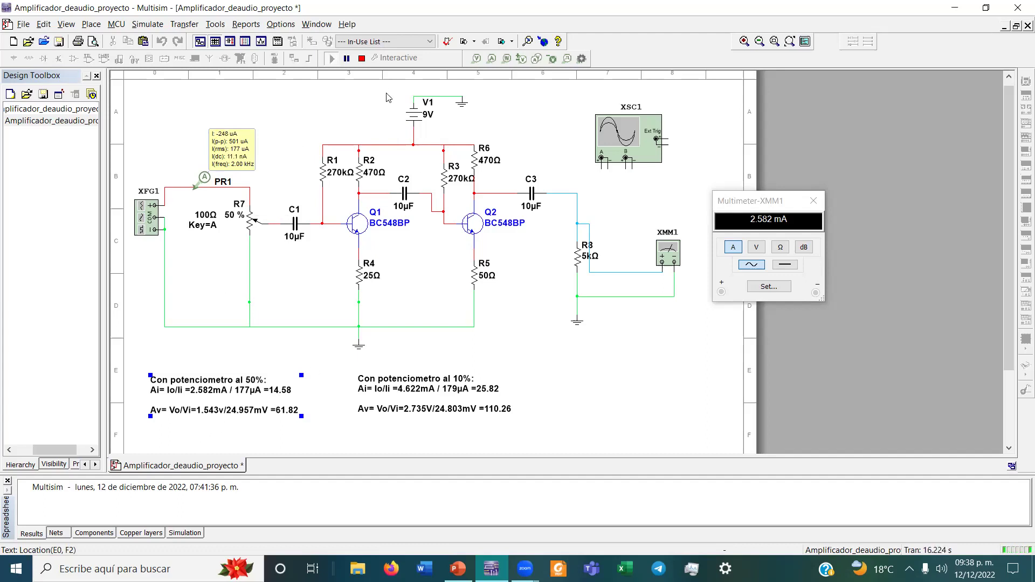
Stop the simulation, remove the multimeter's wiring from R8, and detach probe PR1 from the input wire
left_click(363, 60)
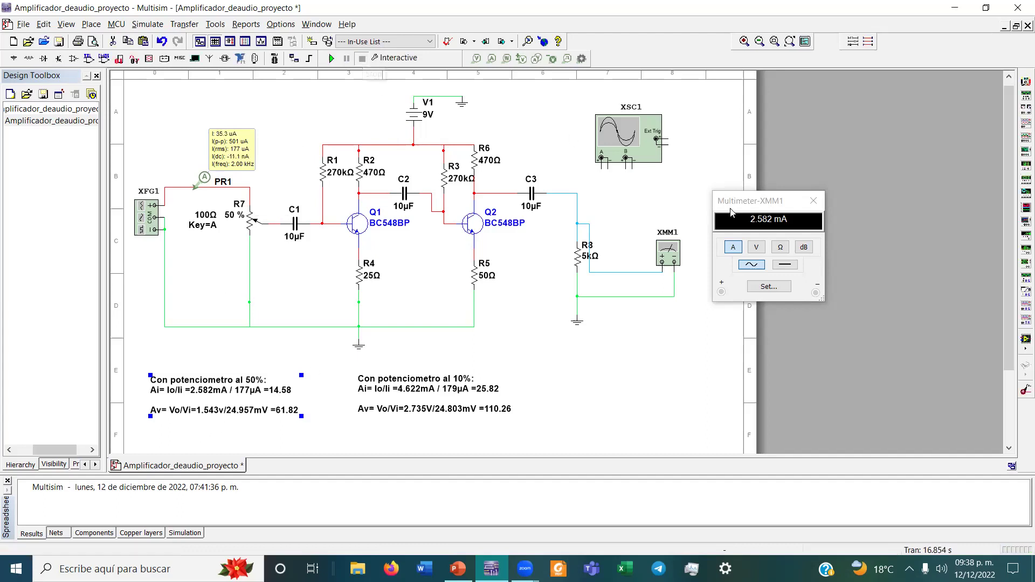
left_click(820, 204)
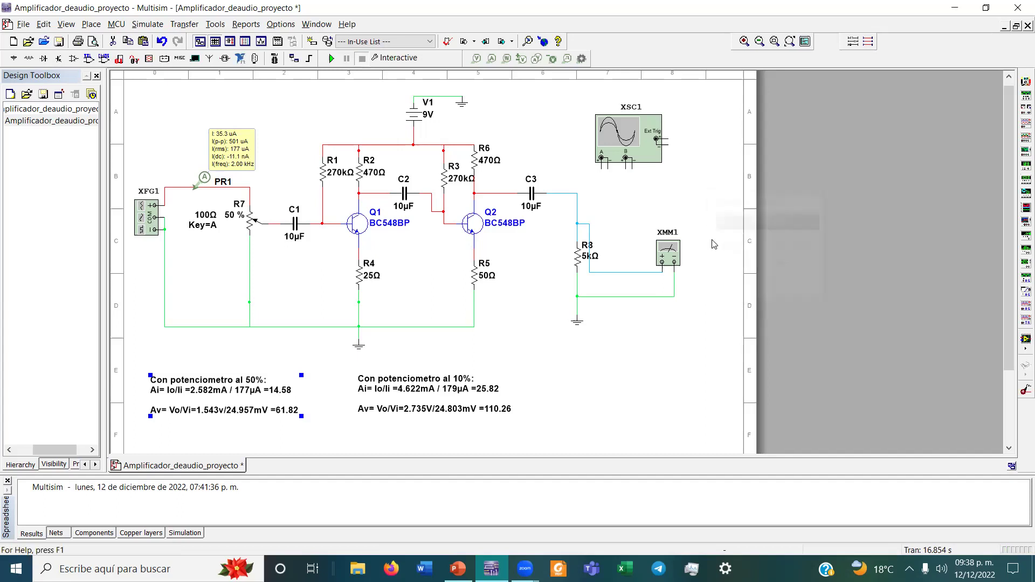
left_click(623, 273)
key("Delete")
left_click_drag(200, 193, 199, 157)
Connect oscilloscope channel A between the generator's output wire and the ground node below R8, moving probe PR1 clear
left_click(601, 167)
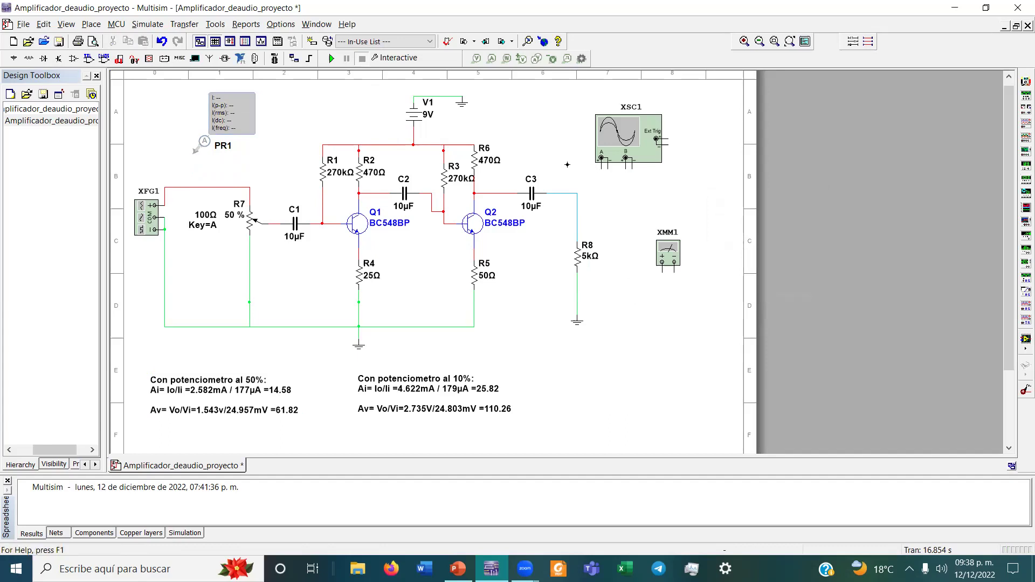
left_click(216, 187)
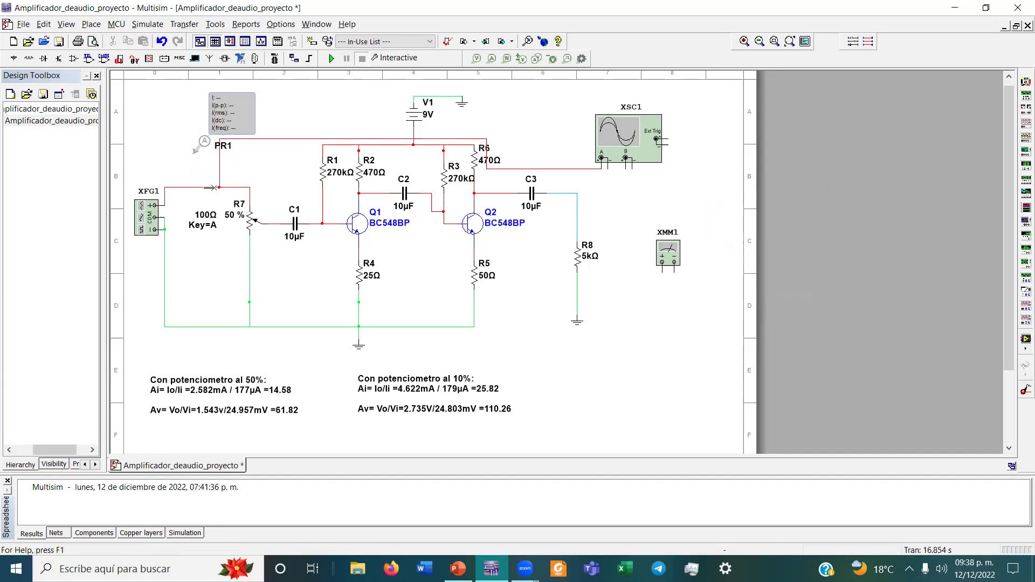
left_click_drag(198, 151, 157, 126)
left_click(606, 172)
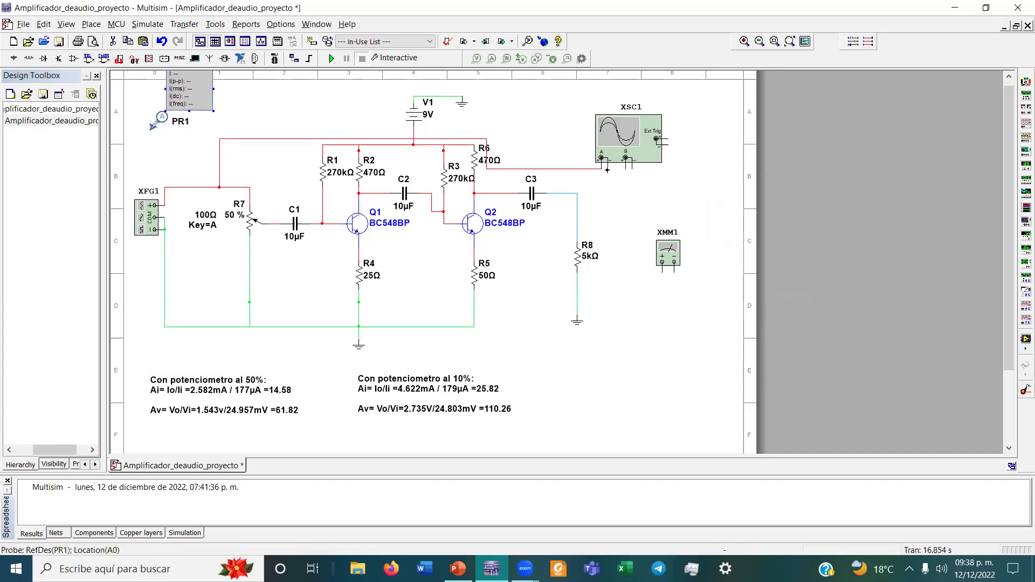
left_click(576, 296)
Connect oscilloscope channel B to R8's upper node, with its negative terminal on channel A's ground wire
left_click(625, 159)
left_click(577, 211)
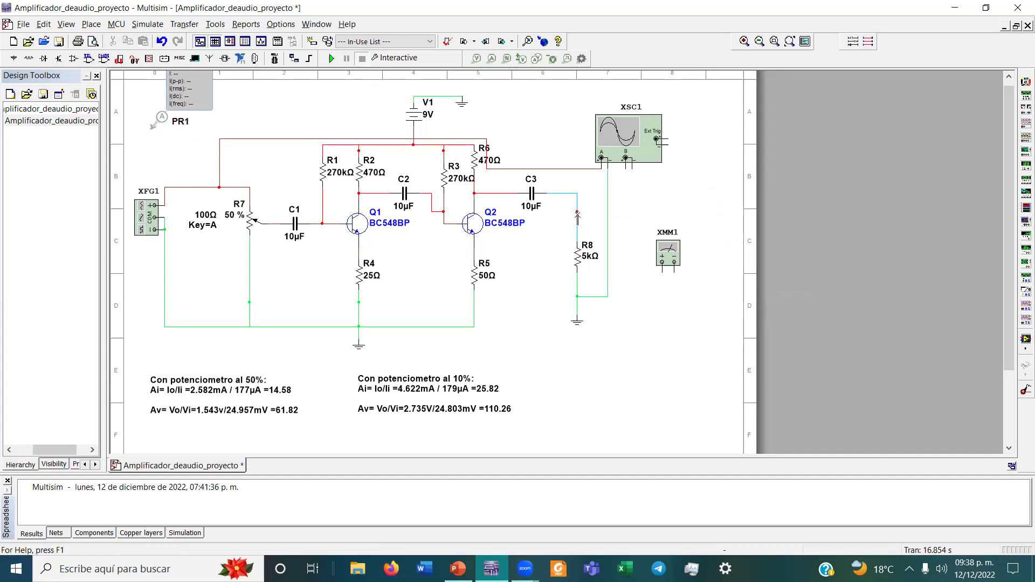
left_click(632, 167)
left_click(608, 278)
Run the simulation, open oscilloscope XSC1, and set its trigger mode to Single
left_click(332, 58)
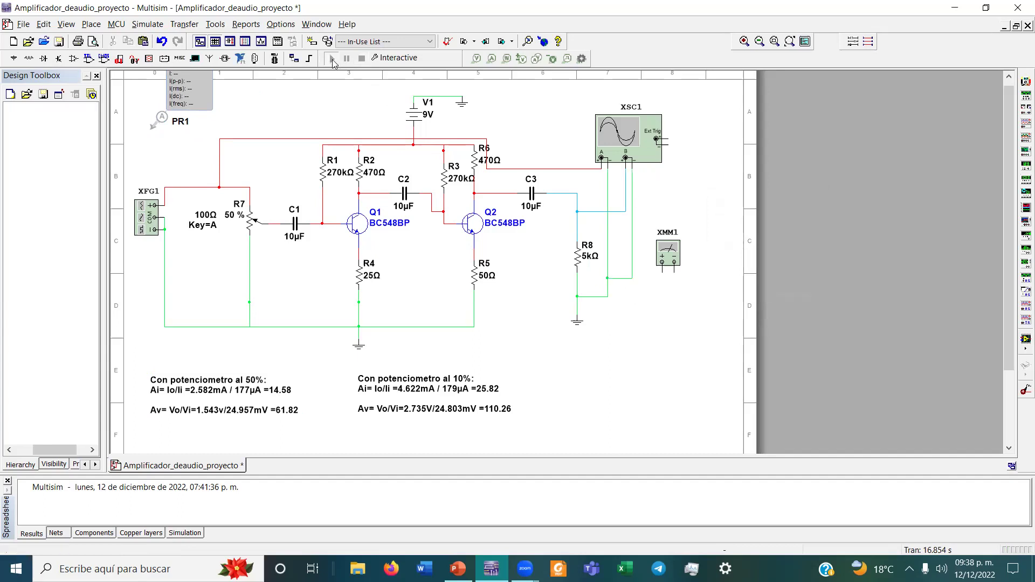
double_click(656, 139)
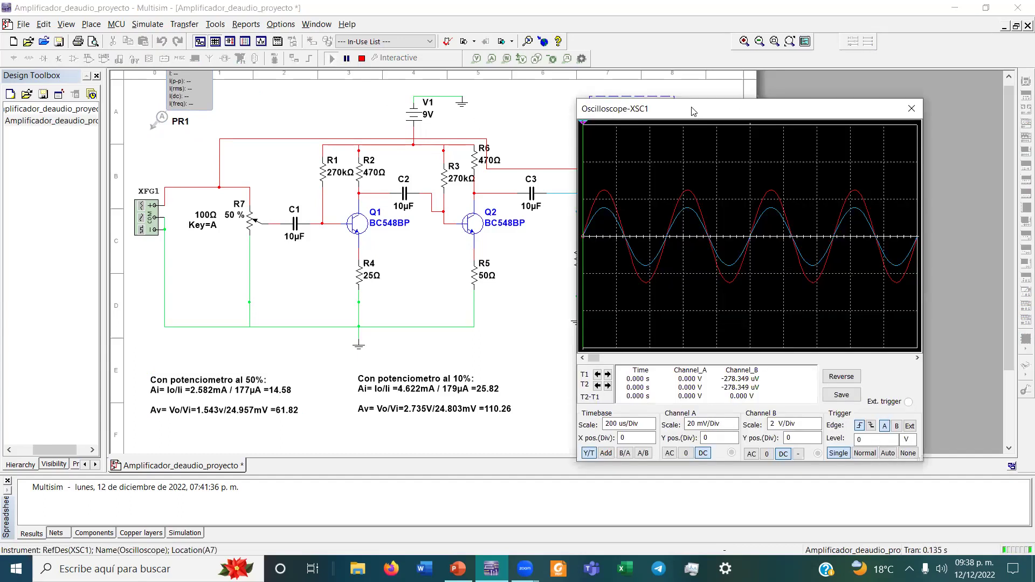
left_click(812, 454)
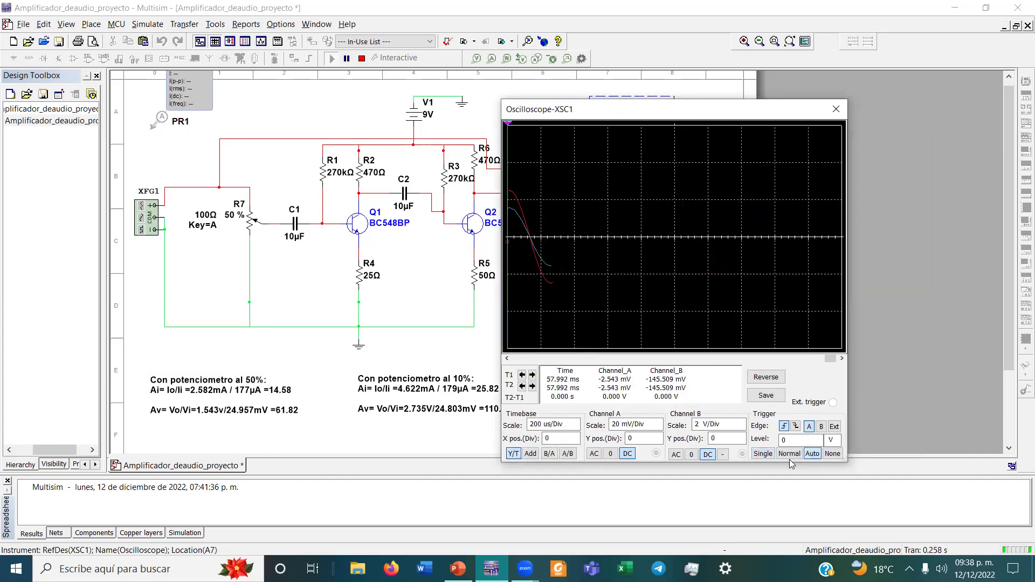
left_click(763, 454)
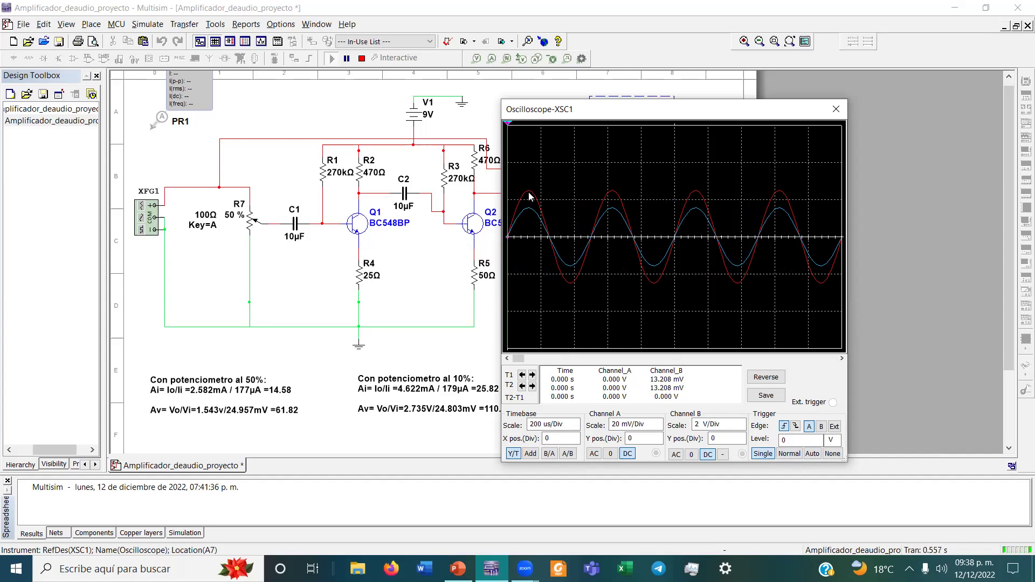
Place oscilloscope cursor T2 on a positive waveform peak to measure the input and output voltages
left_click_drag(508, 162, 571, 129)
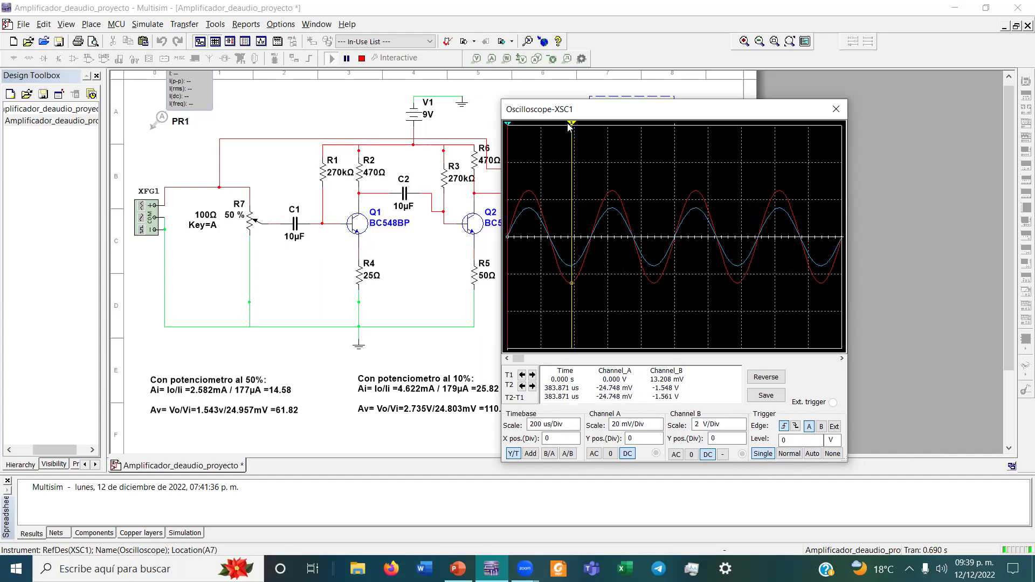
right_click(572, 130)
left_click(619, 175)
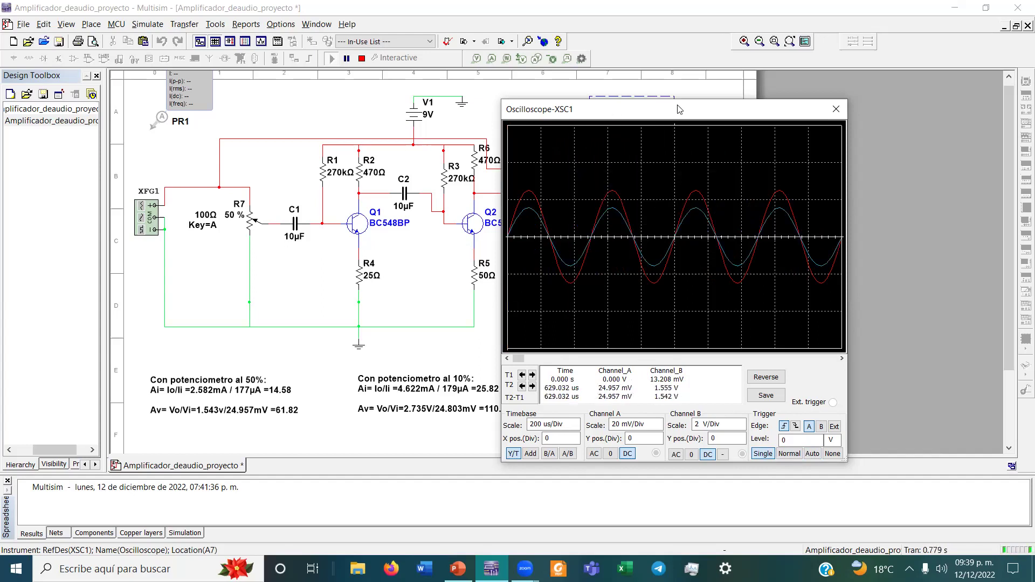
left_click_drag(677, 109, 743, 104)
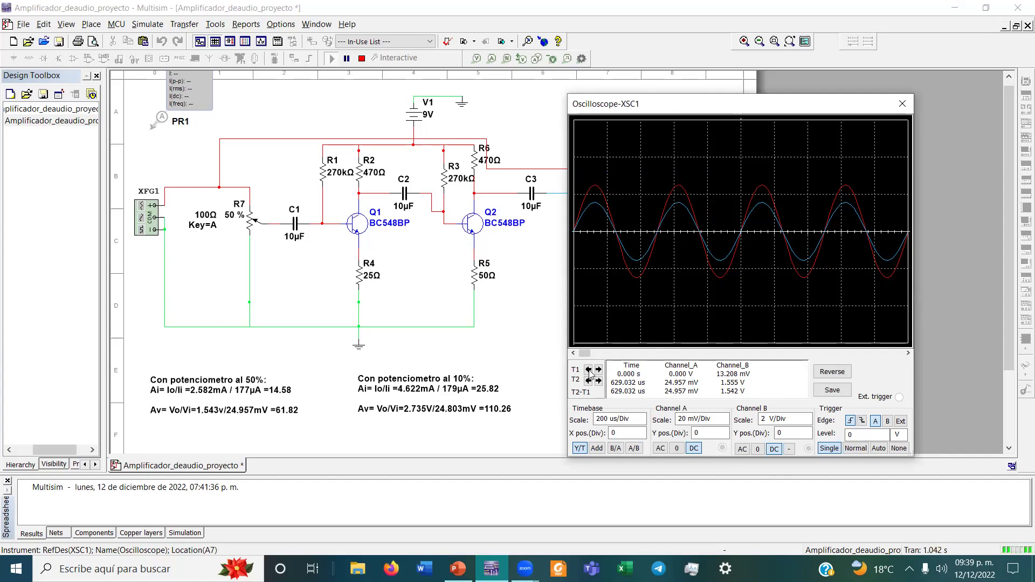
Check function generator XFG1's amplitude against the oscilloscope's input measurement, then close its settings
left_click(143, 214)
double_click(143, 213)
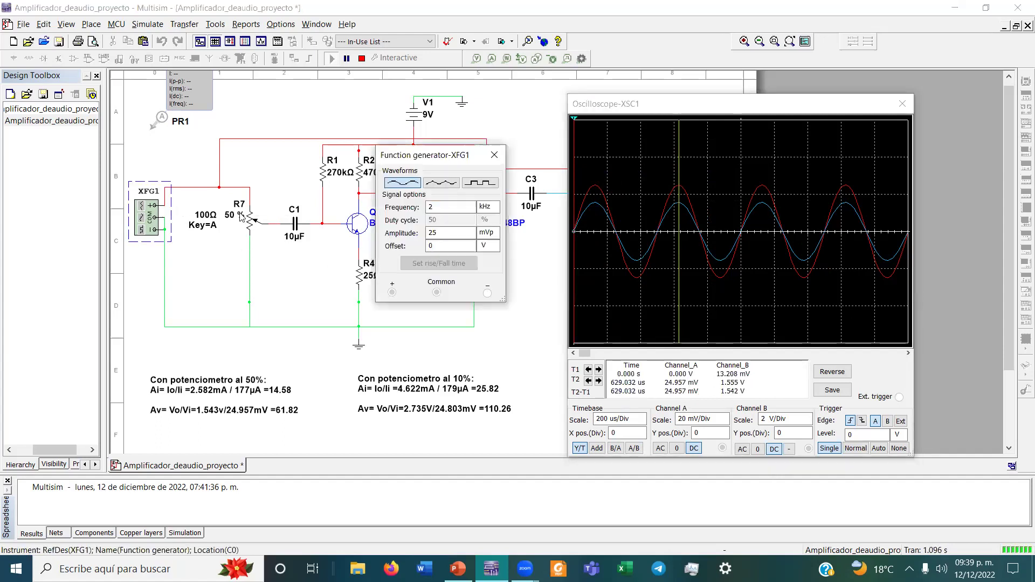
left_click(497, 157)
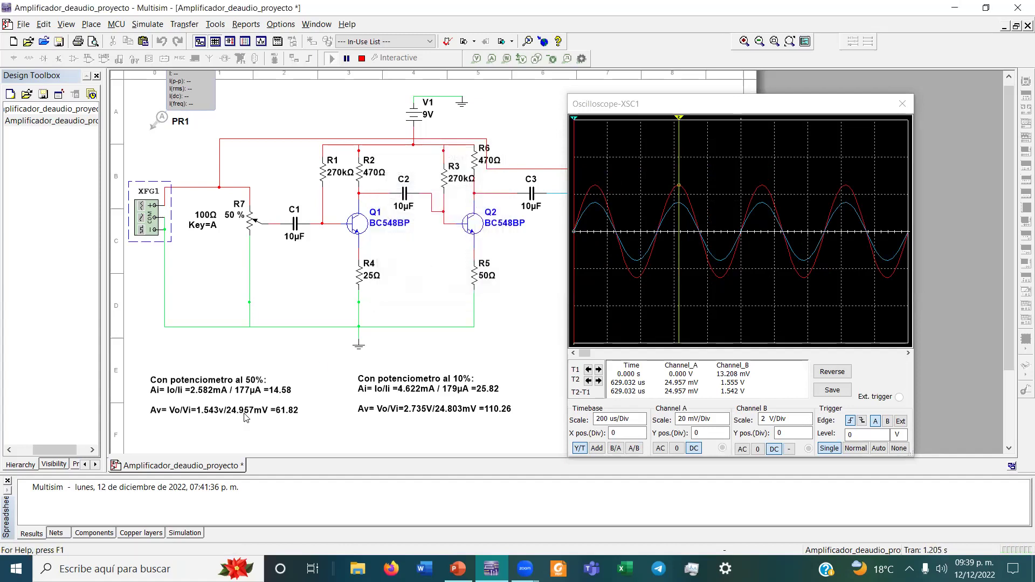
Change the output voltage in the 50% potentiometer note's Av formula to 1.555v
left_click(216, 415)
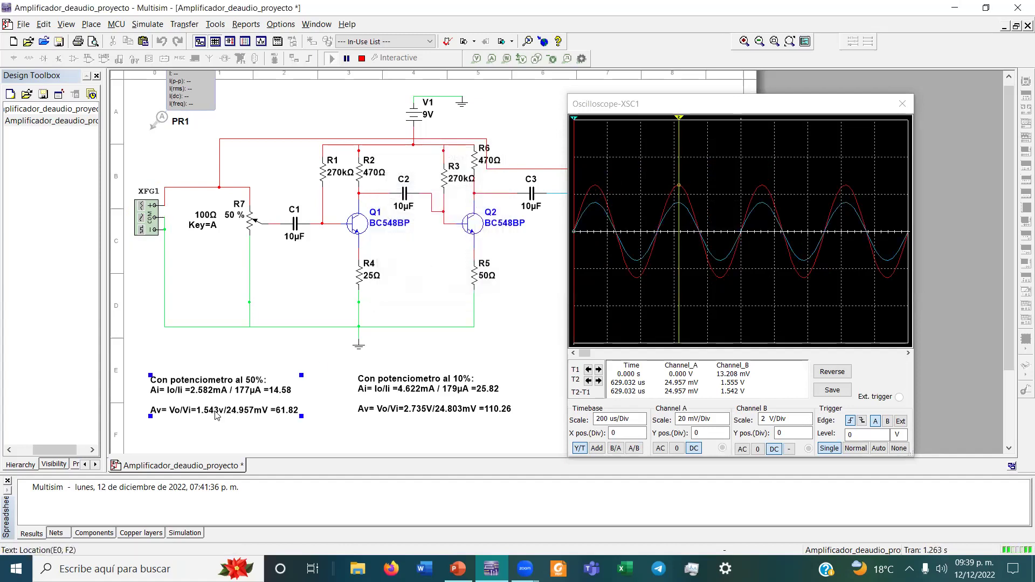
double_click(215, 415)
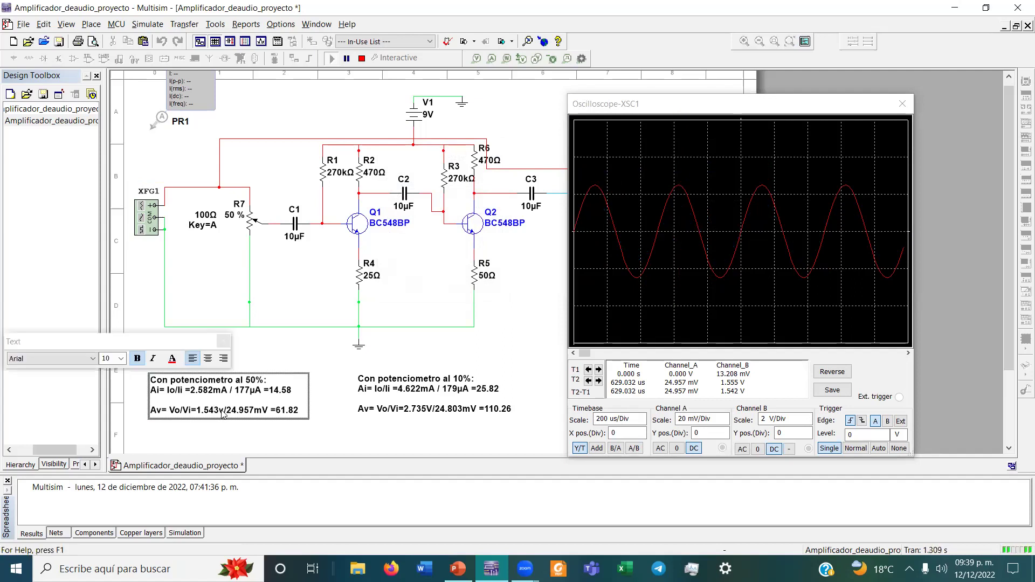
key("BackSpace")
key("BackSpace")
type("55")
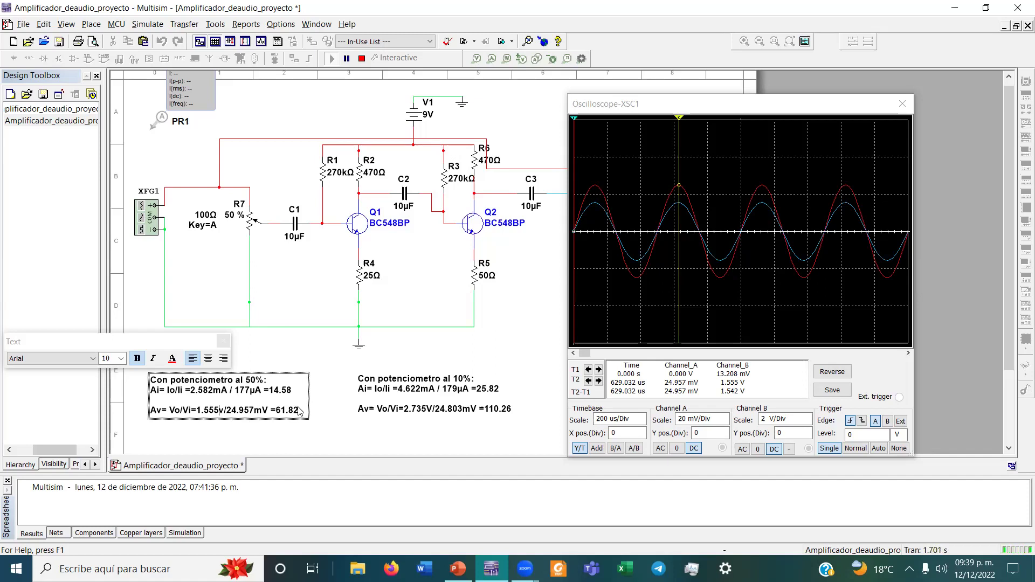
Set the Av result in the 50% potentiometer note to 62.3 and pause the simulation
key("BackSpace")
key("BackSpace")
type("3")
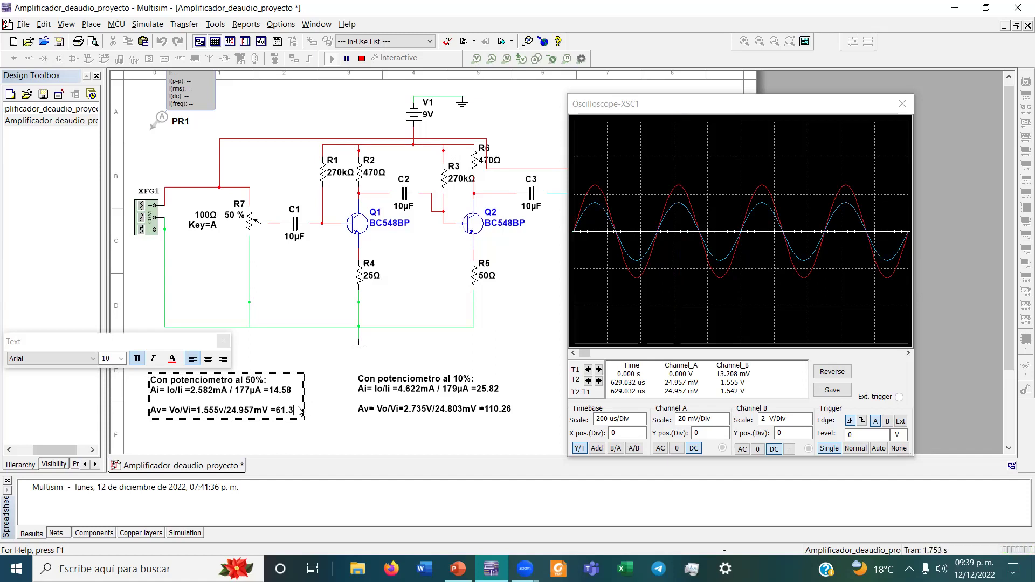
key("BackSpace")
key("BackSpace")
key("BackSpace")
type("2.3")
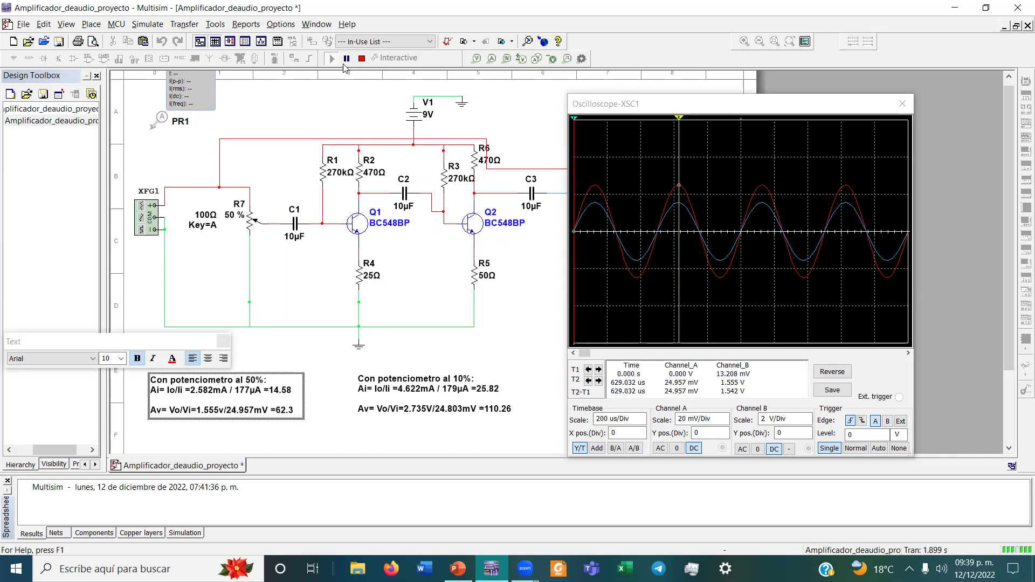
left_click(345, 59)
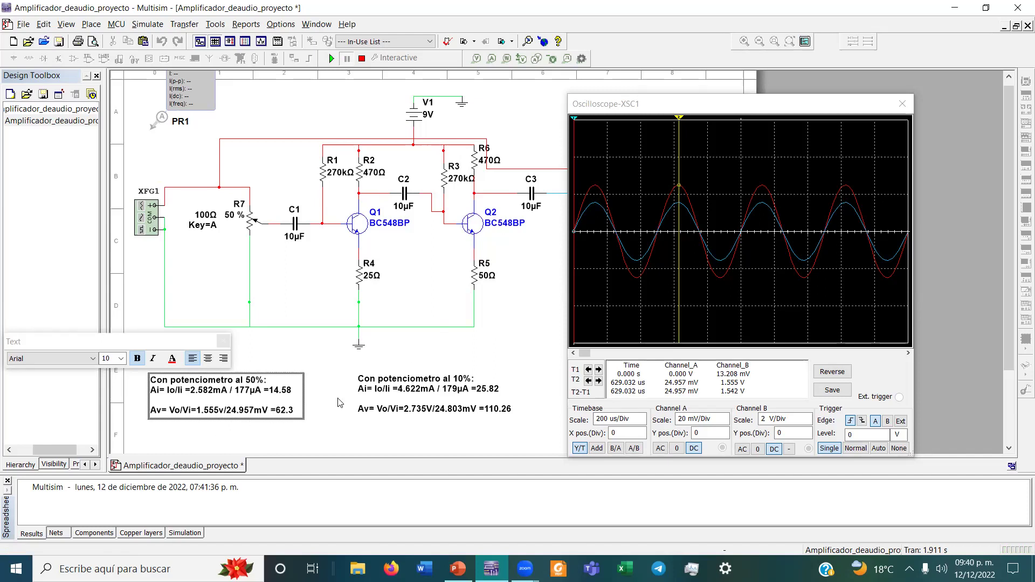
Move the oscilloscope window off the circuit and set potentiometer R7 to 10%
left_click(678, 105)
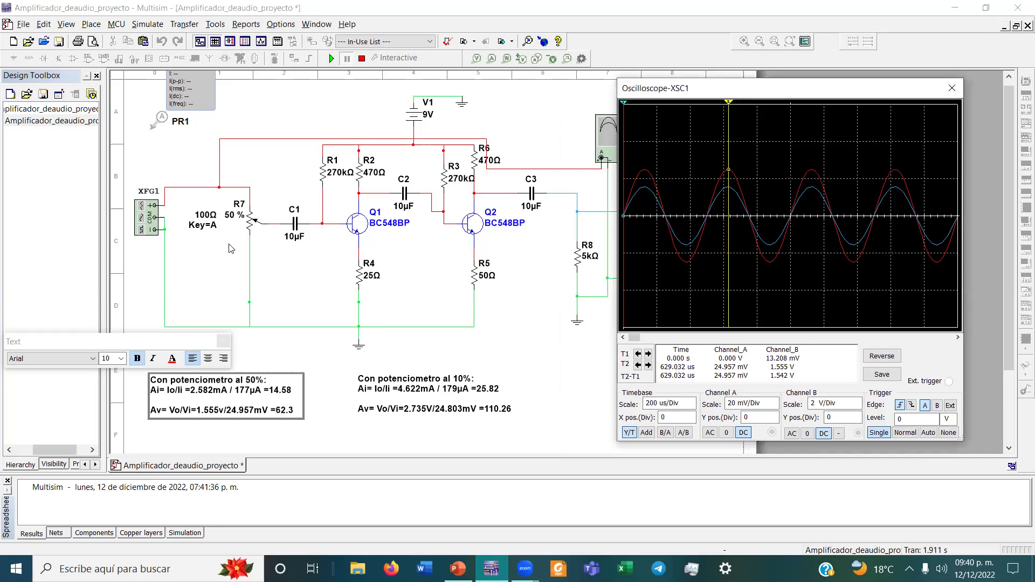
left_click(250, 224)
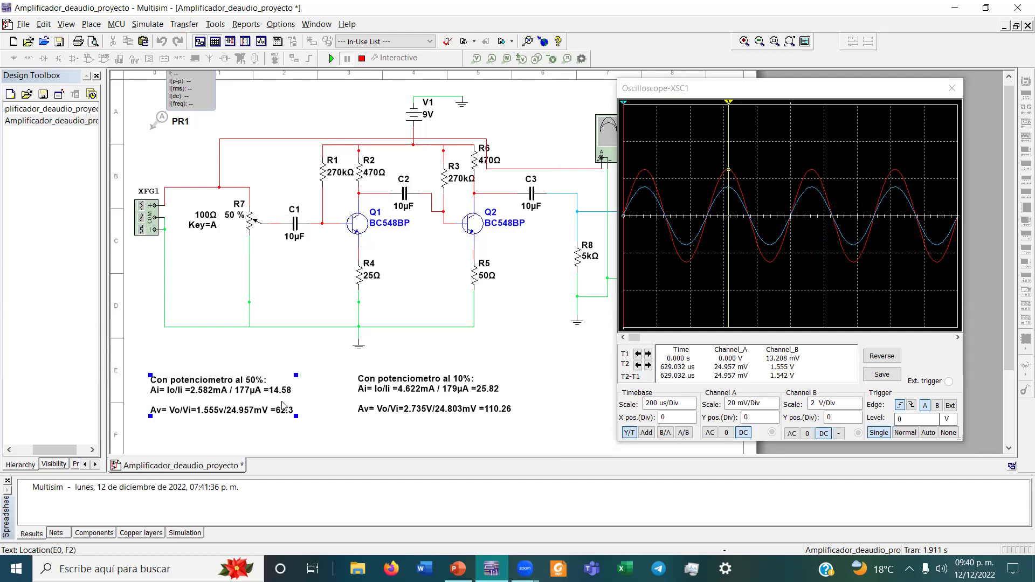
left_click(717, 95)
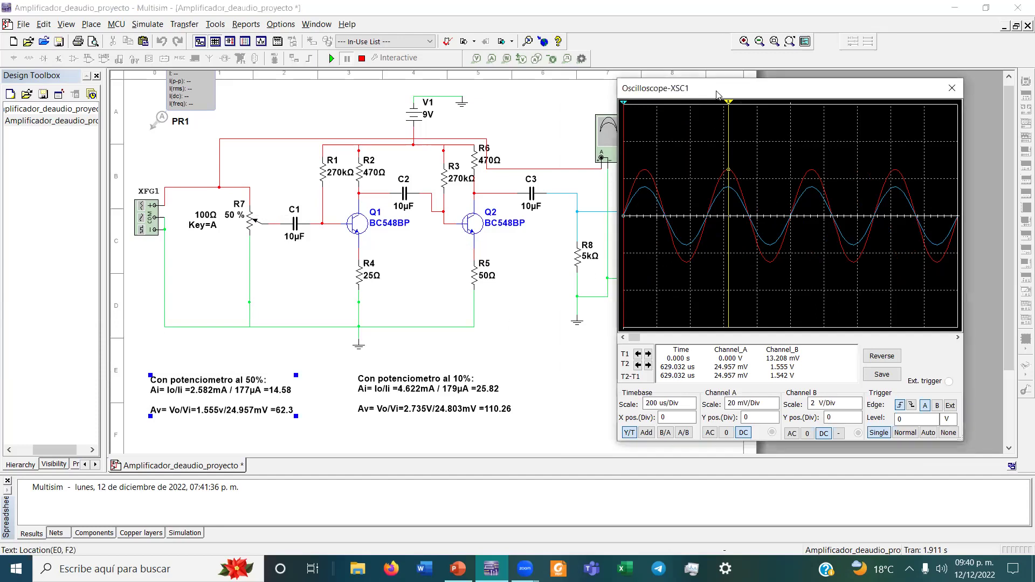
left_click_drag(717, 94, 737, 99)
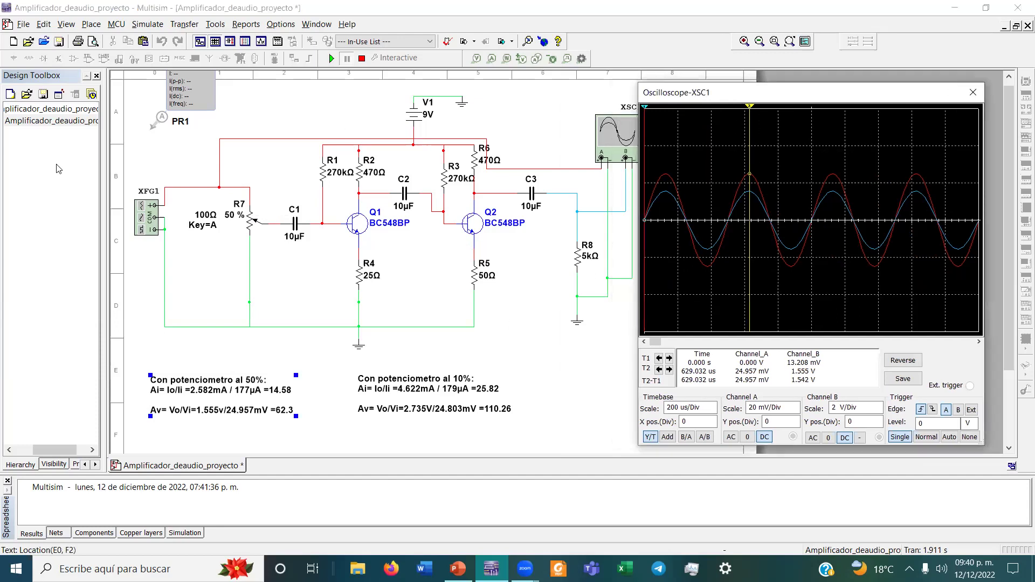
left_click_drag(151, 134, 149, 148)
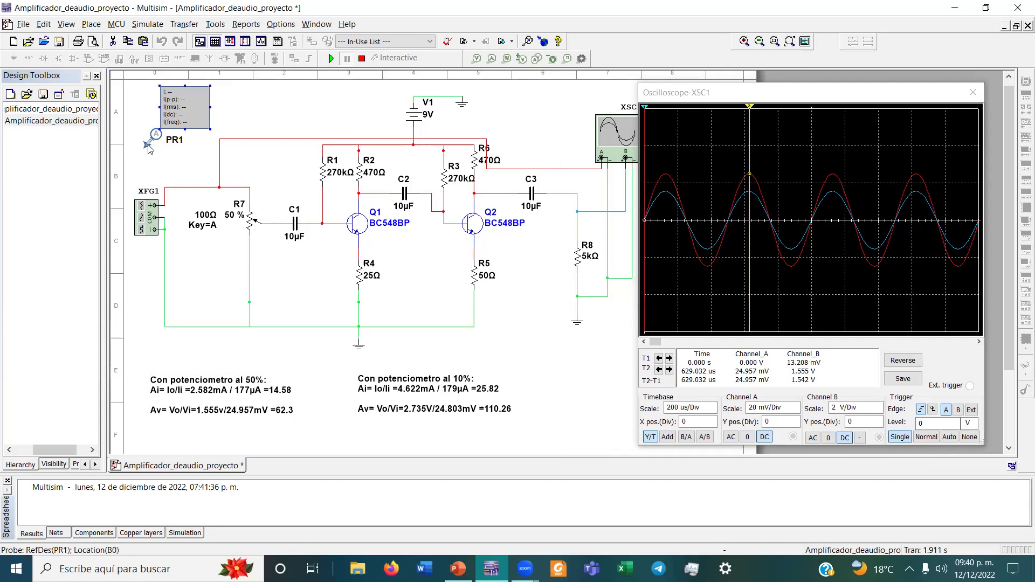
mouse_move(253, 217)
left_click_drag(272, 218, 259, 218)
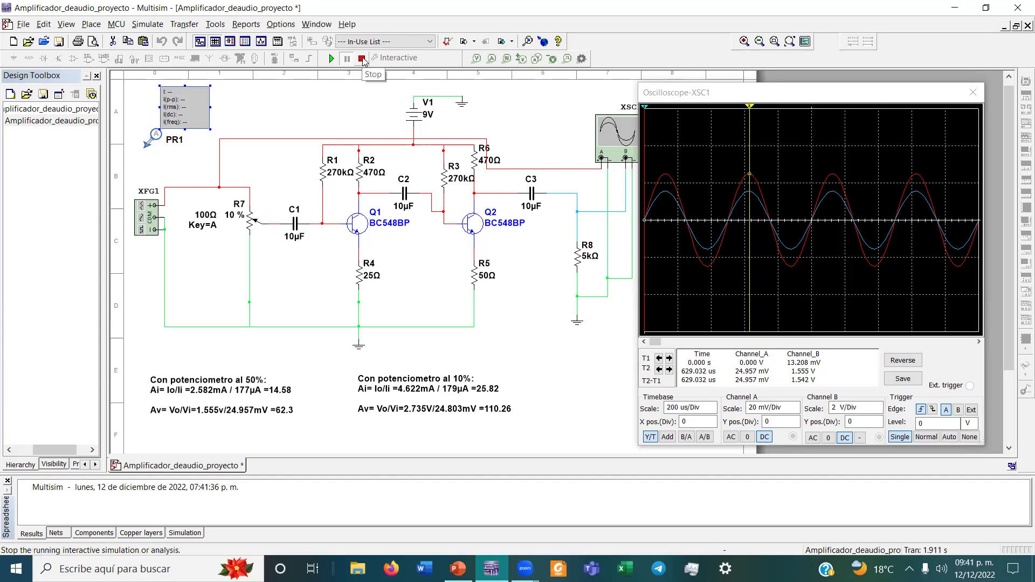
Close the oscilloscope, stop the simulation, and place current probe PR1 on the wire between XFG1's positive terminal and R7
left_click(973, 93)
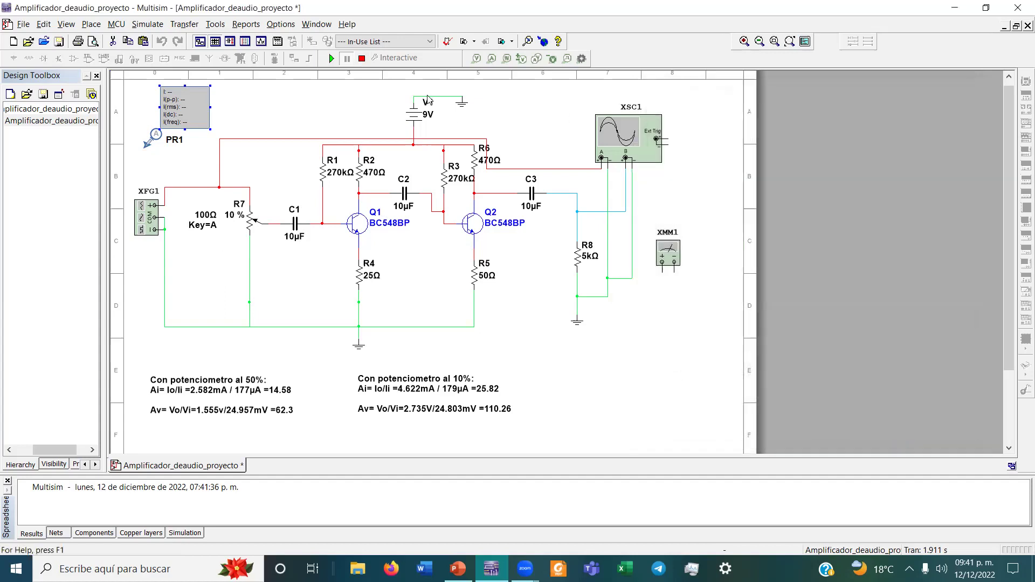
left_click(361, 58)
left_click_drag(145, 150, 181, 191)
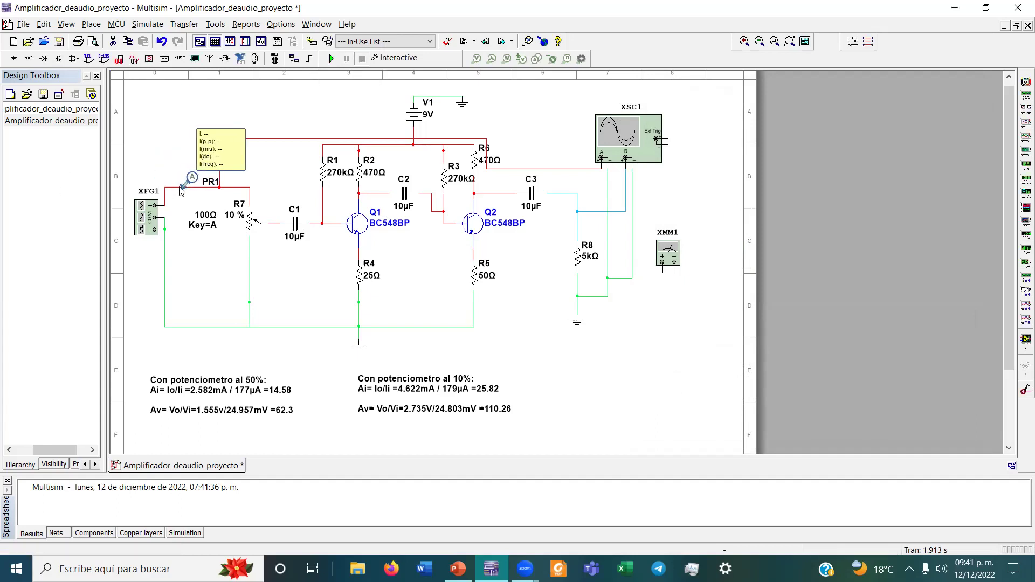
Delete all channel A and channel B wires connecting oscilloscope XSC1 to the circuit
left_click(618, 211)
key("ctrl+x")
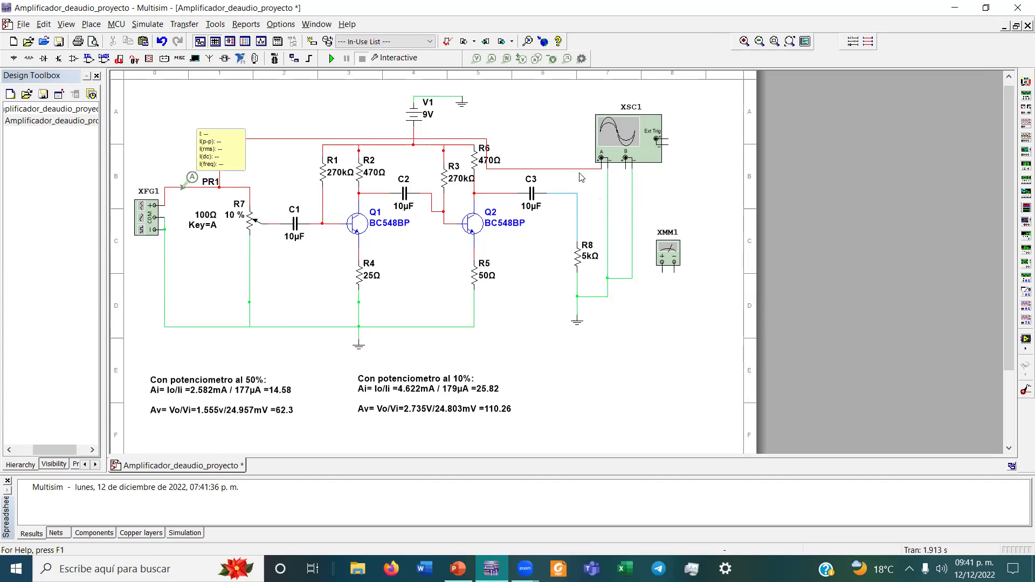
left_click(581, 169)
key("Delete")
left_click(607, 210)
key("Delete")
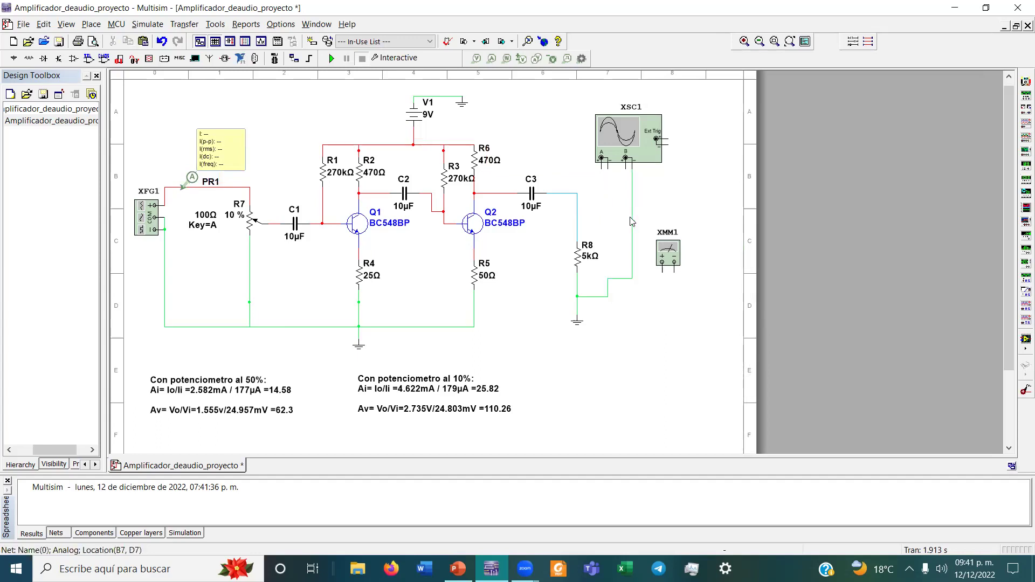
key("Delete")
Connect multimeter XMM1 across R8, with its positive terminal on the upper node and negative on the ground side
left_click(661, 263)
left_click(577, 211)
left_click(673, 262)
left_click(577, 296)
Run the simulation with multimeter XMM1 open and compare the input and output currents with the 10% potentiometer note
double_click(667, 252)
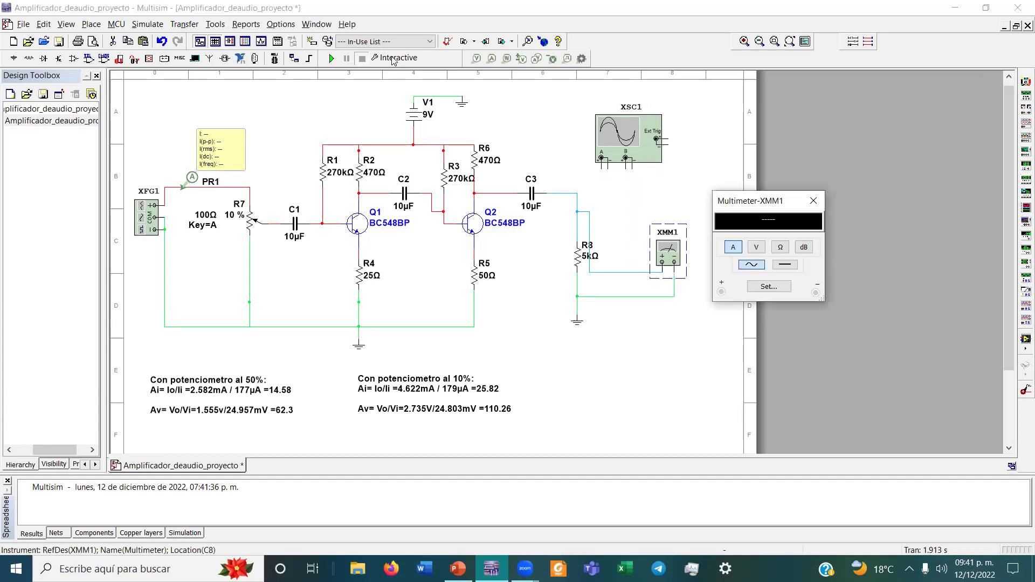
left_click(332, 58)
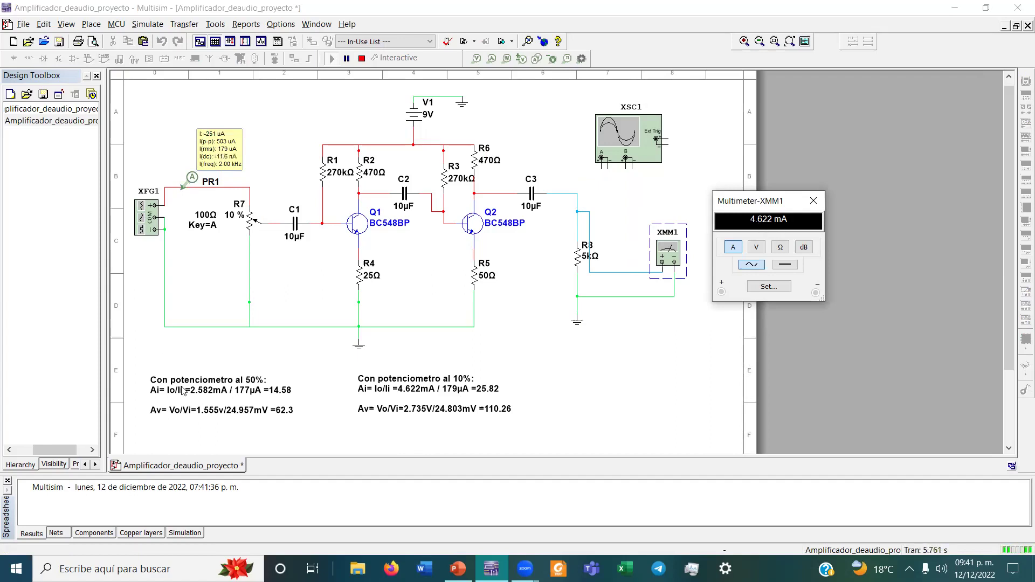
left_click(203, 393)
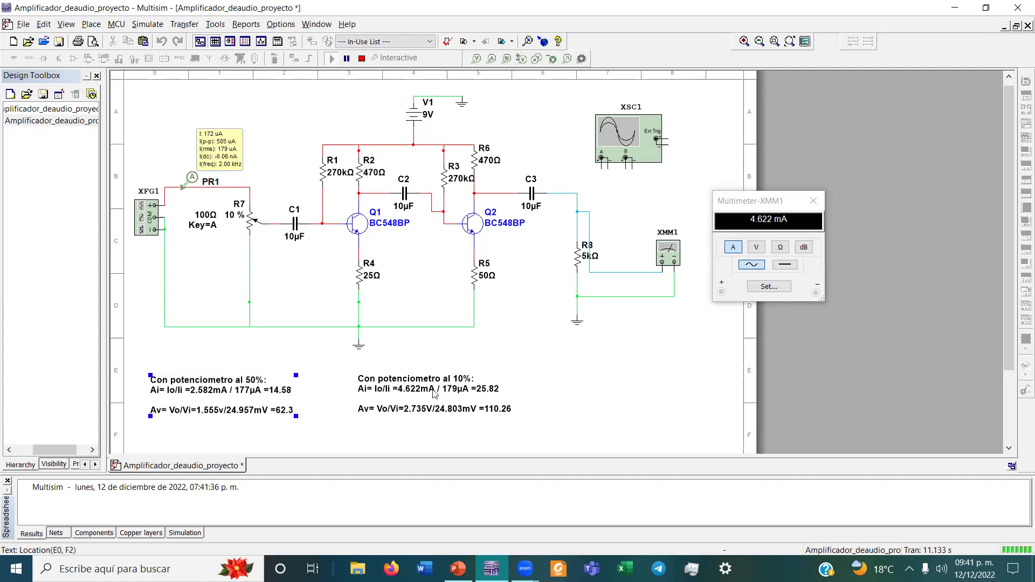
left_click(484, 388)
key("ctrl+c")
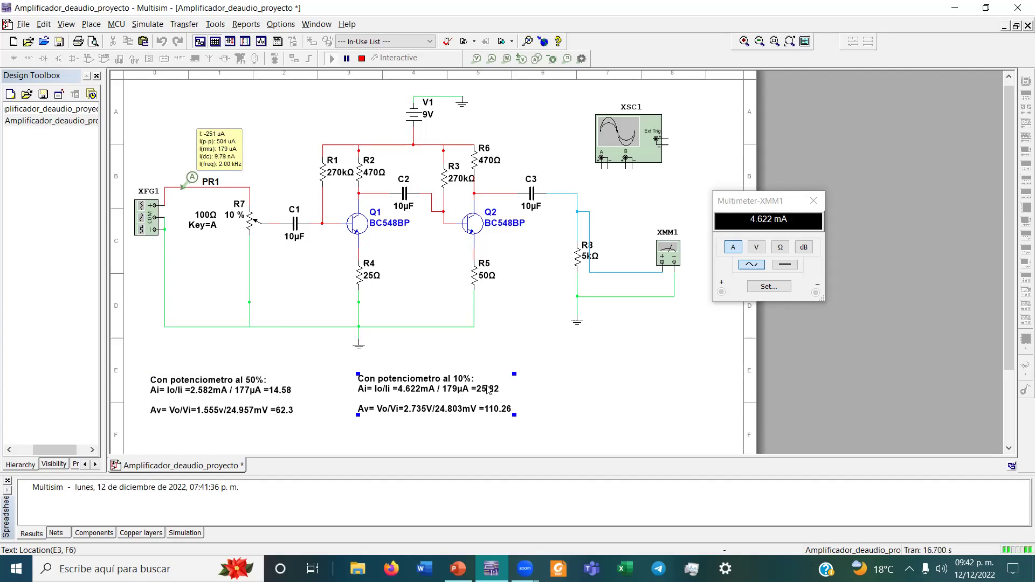
Stop the simulation and detach the current measurement by moving probe PR1 off its wire and deleting multimeter XMM1's wires
left_click(362, 58)
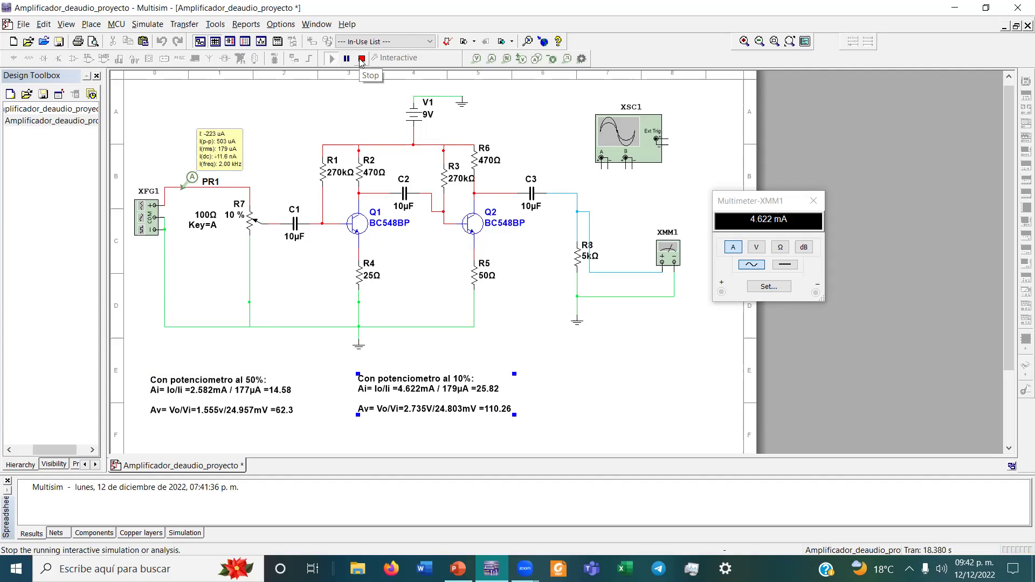
left_click(815, 201)
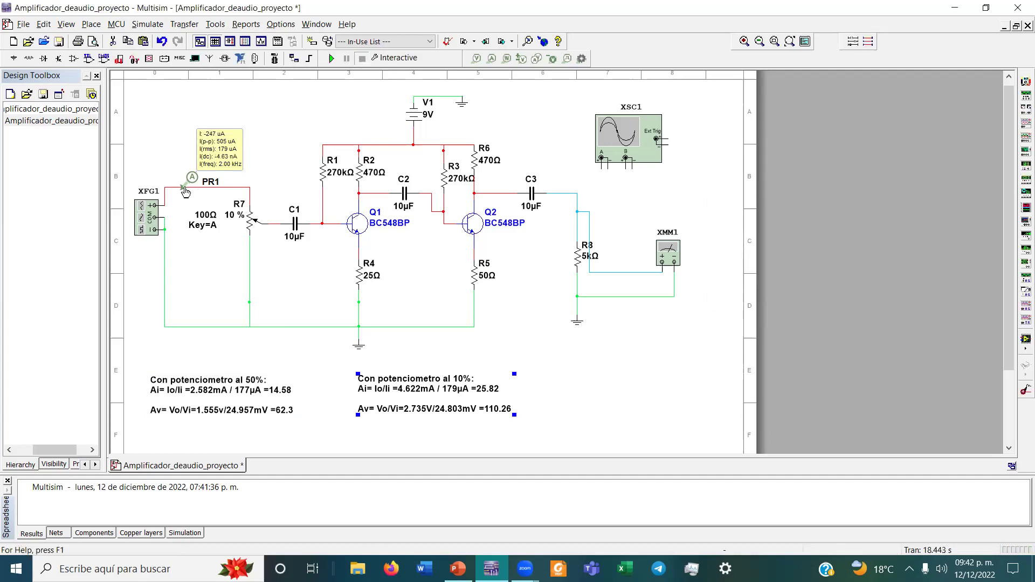
left_click_drag(184, 189, 172, 153)
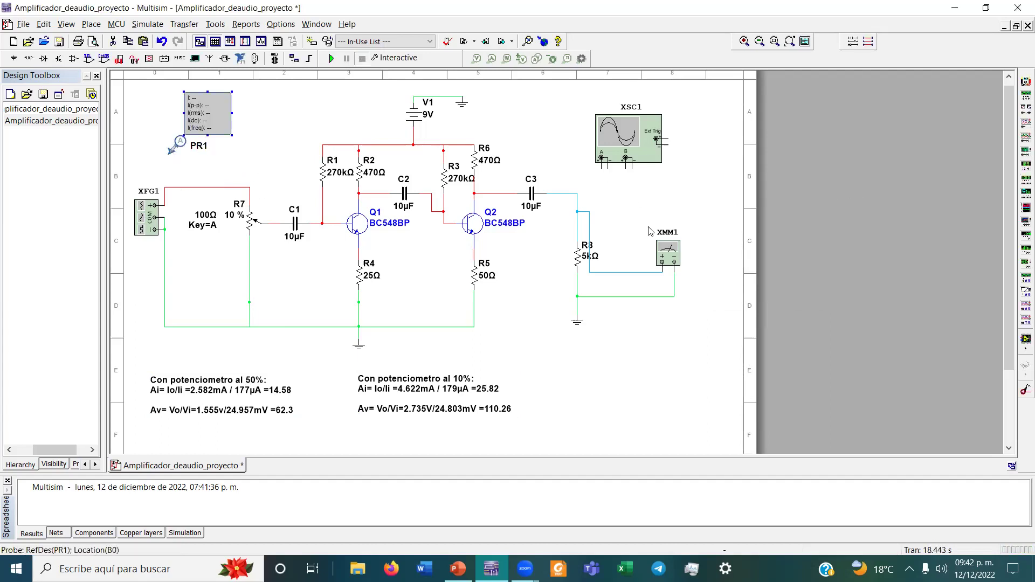
left_click(648, 272)
key("Delete")
left_click(641, 297)
key("Delete")
Connect oscilloscope channel A to the wire between XFG1 and R7, with its negative terminal on R8's ground node
left_click(601, 162)
left_click(225, 187)
left_click(607, 162)
left_click(575, 297)
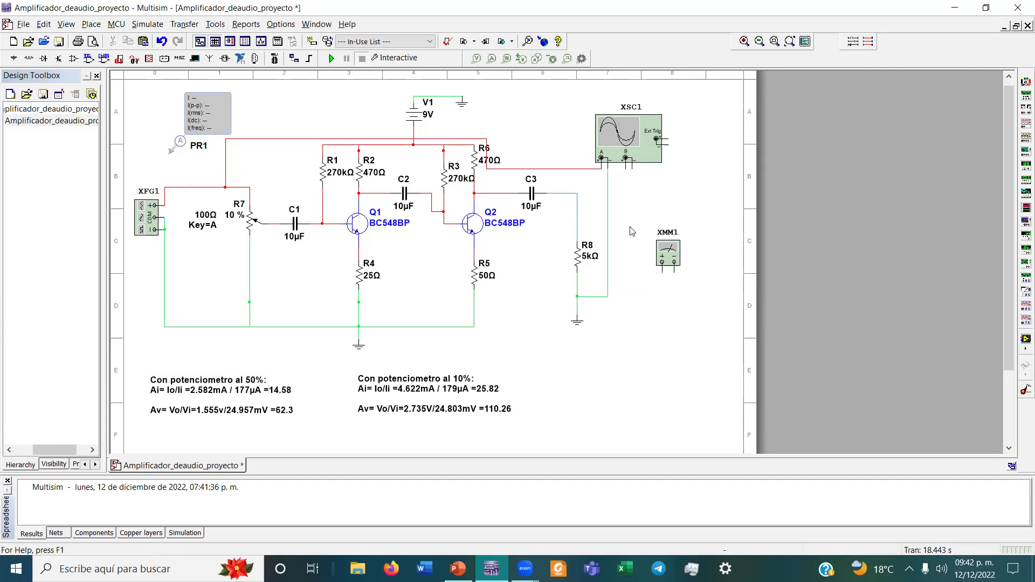
Wire oscilloscope channel B's positive terminal to R8's upper node and its negative terminal to channel A's ground wire
left_click(625, 158)
left_click(577, 205)
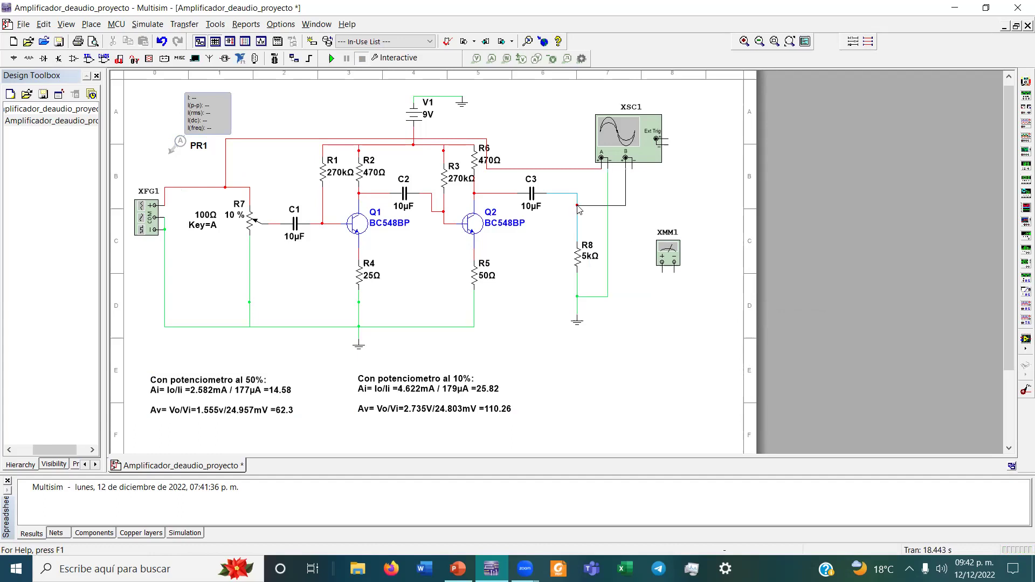
left_click(632, 161)
left_click(608, 265)
Open oscilloscope XSC1, run the simulation, and place cursor T2 on a positive peak to measure both channel voltages
double_click(625, 150)
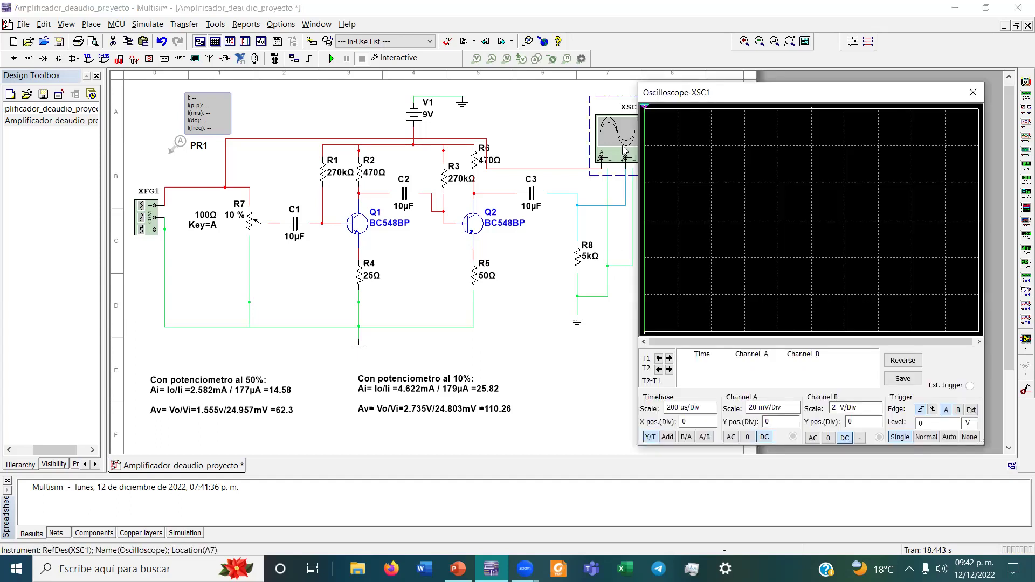
key("F5")
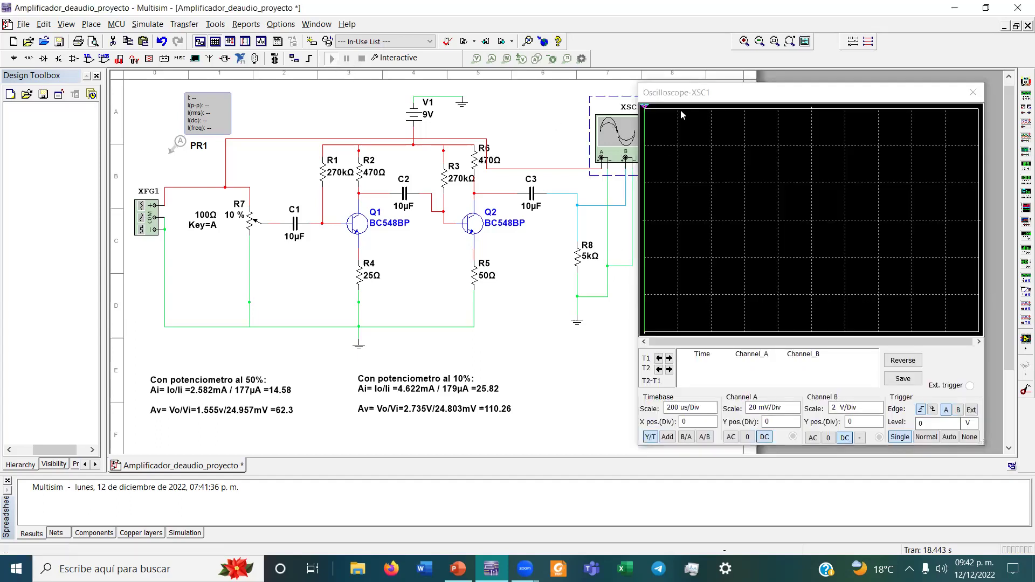
left_click_drag(720, 97, 677, 97)
left_click_drag(602, 108, 688, 119)
right_click(688, 117)
left_click(713, 164)
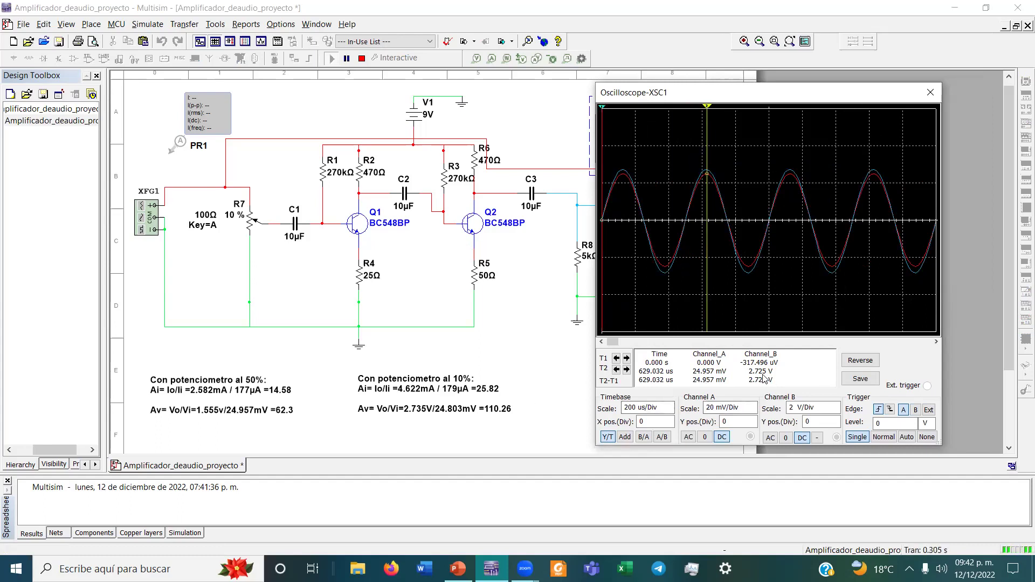
Update the 10% potentiometer note's Av formula to 2.725V output over 24.957mV input
left_click(421, 412)
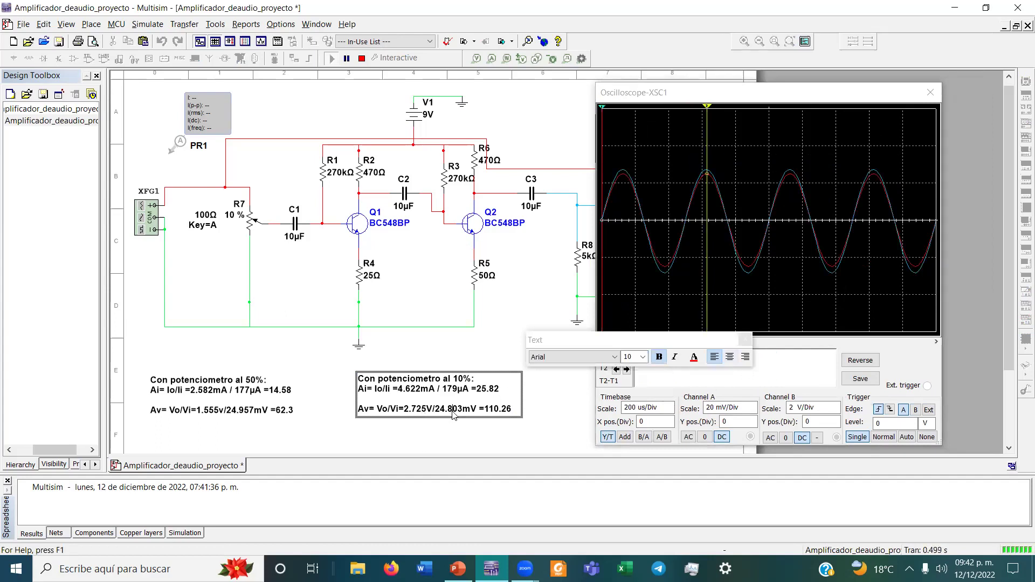
key("BackSpace")
key("BackSpace")
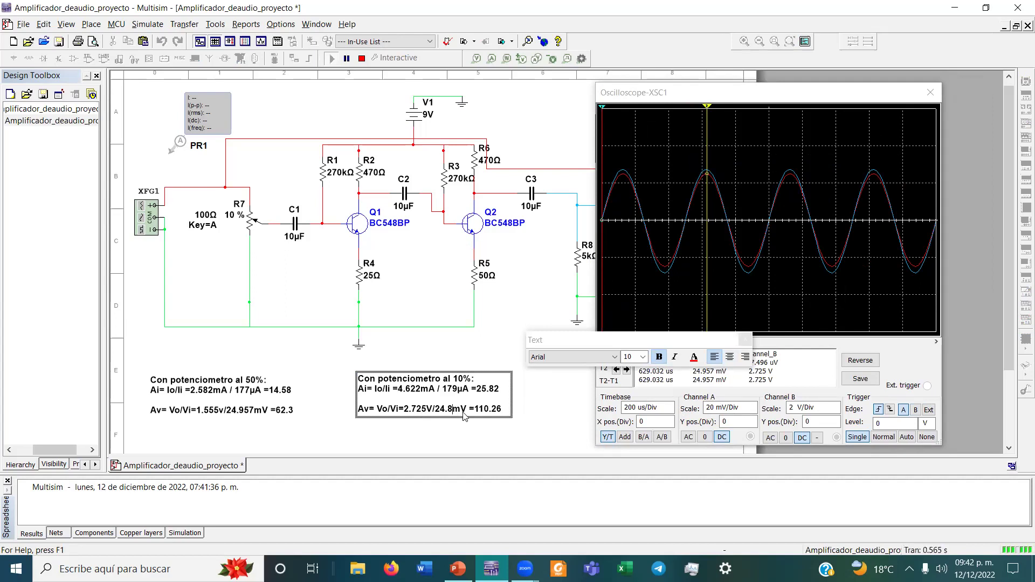
type("9")
key("BackSpace")
key("BackSpace")
type("957")
left_click(488, 408)
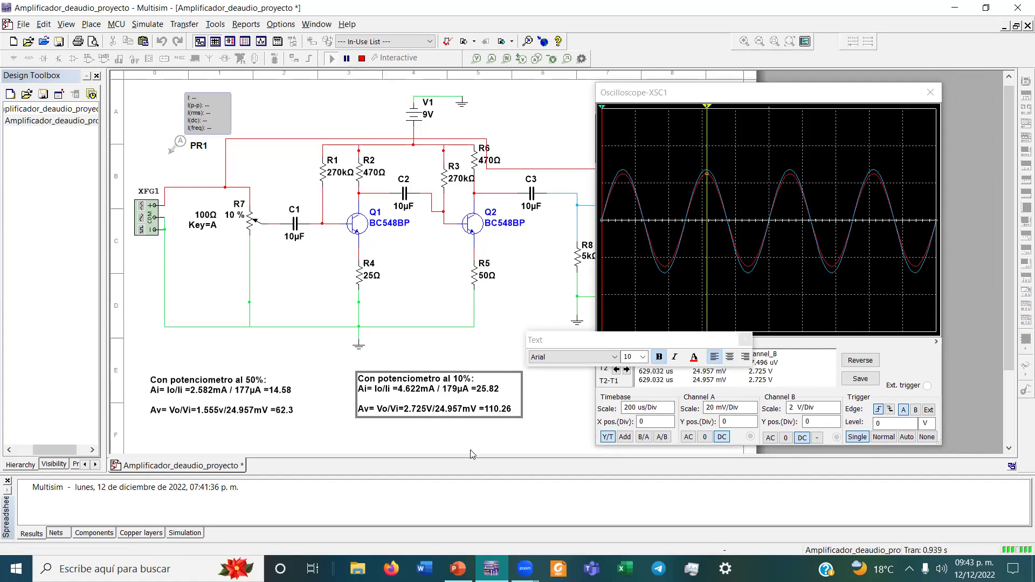
key("Escape")
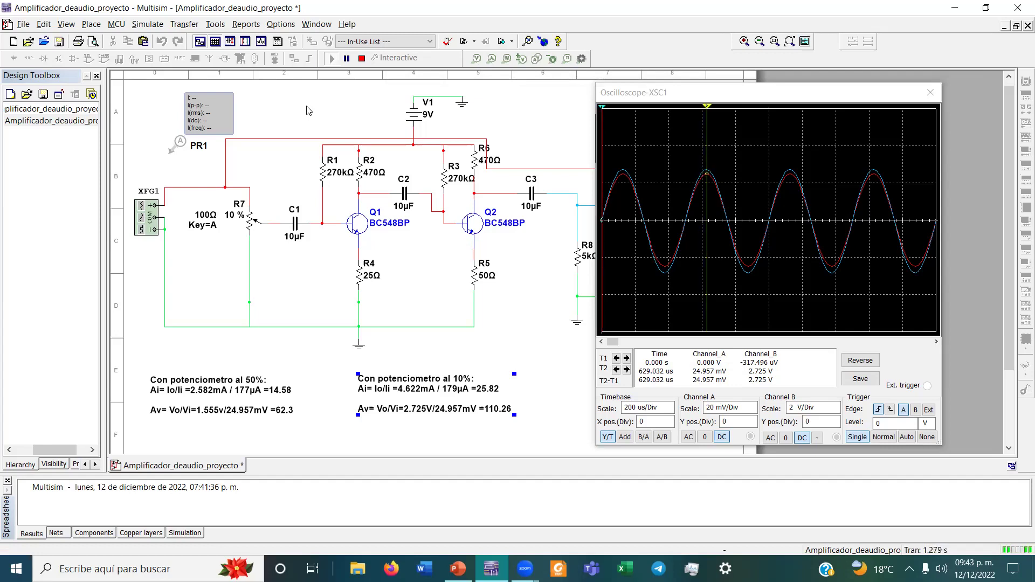
Move the oscilloscope window clear of instrument XSC1 and select potentiometer R7
mouse_move(250, 222)
left_click_drag(636, 96, 709, 95)
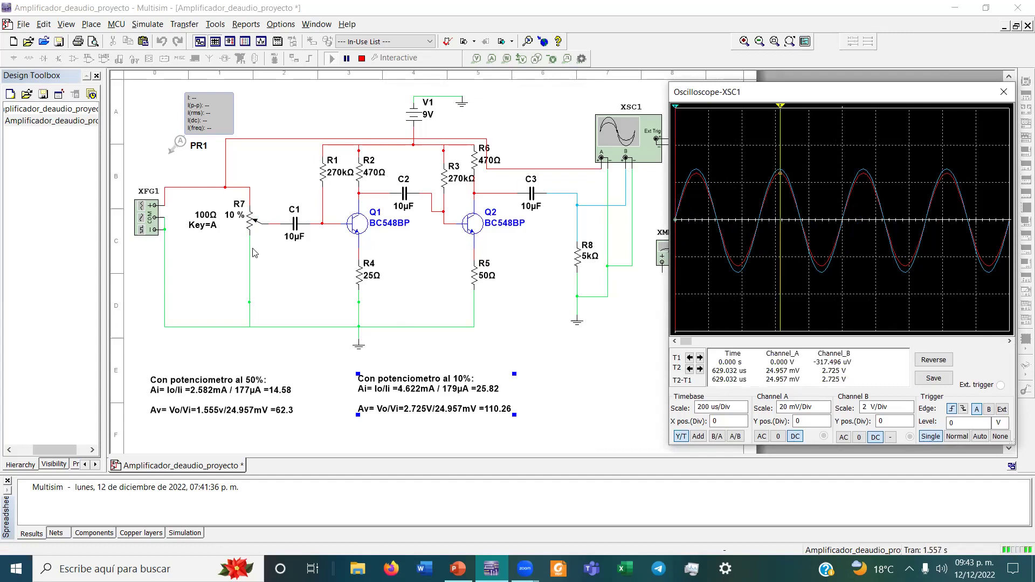
left_click(249, 222)
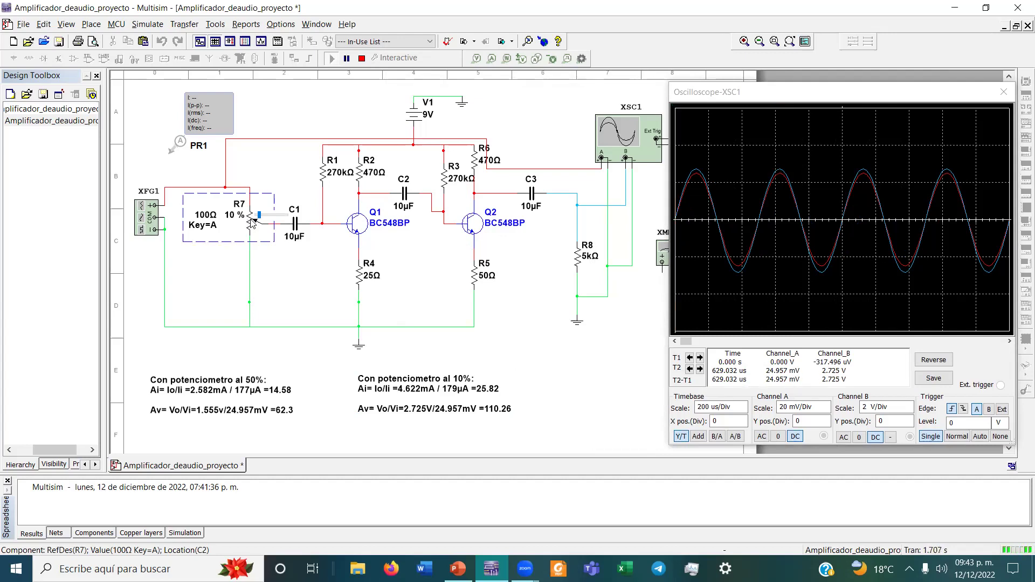
left_click(679, 95)
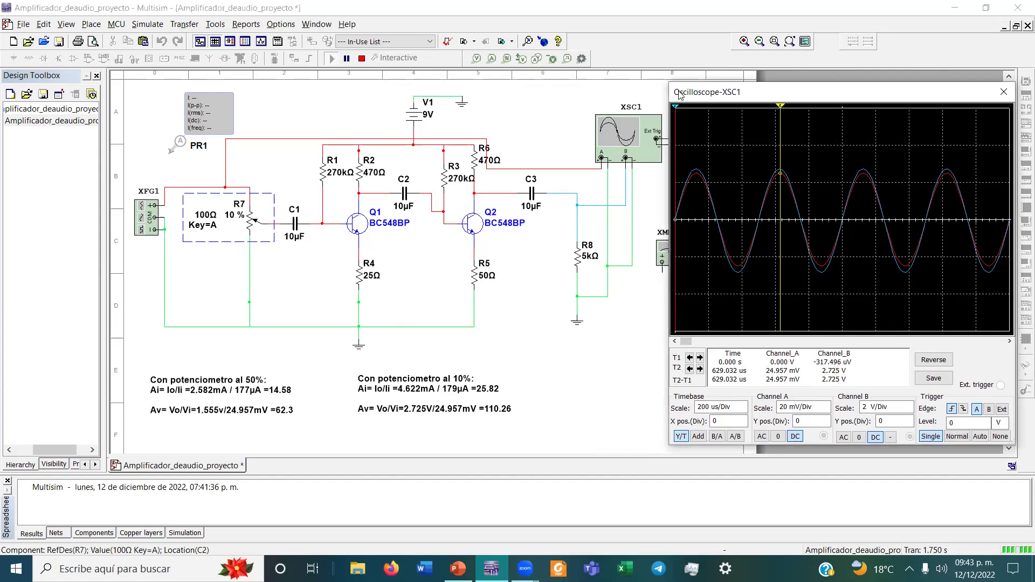
Move the oscilloscope window closer to resistor R8, pause the simulation, and set potentiometer R7 to 100%
left_click_drag(679, 95, 636, 101)
mouse_move(248, 222)
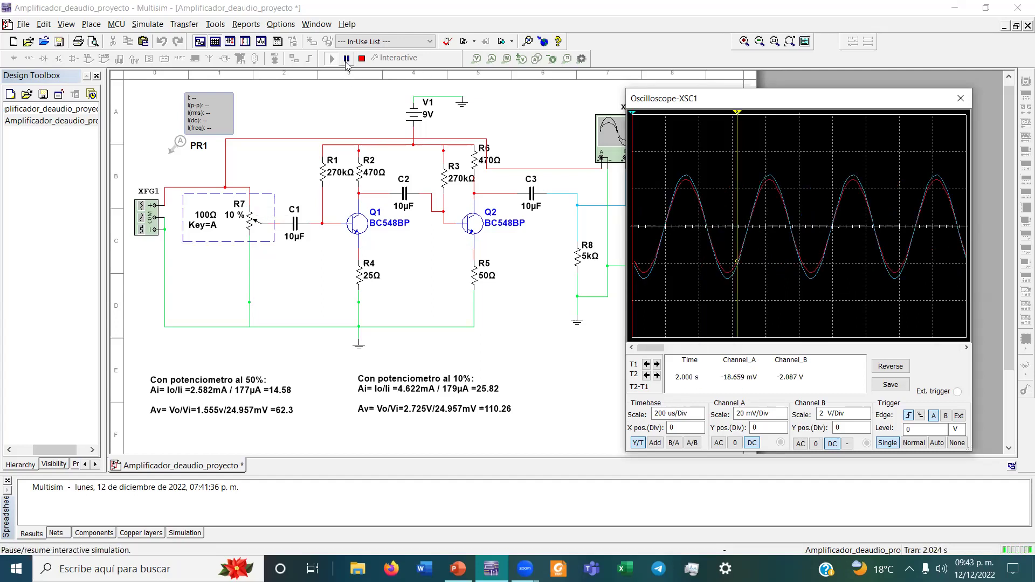
left_click(346, 59)
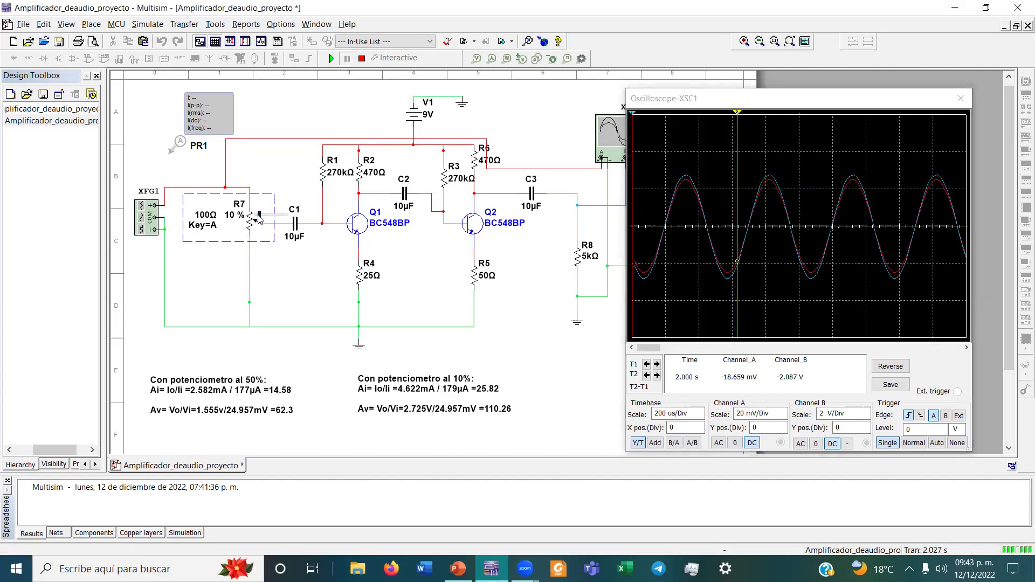
left_click_drag(260, 217, 288, 217)
mouse_move(256, 217)
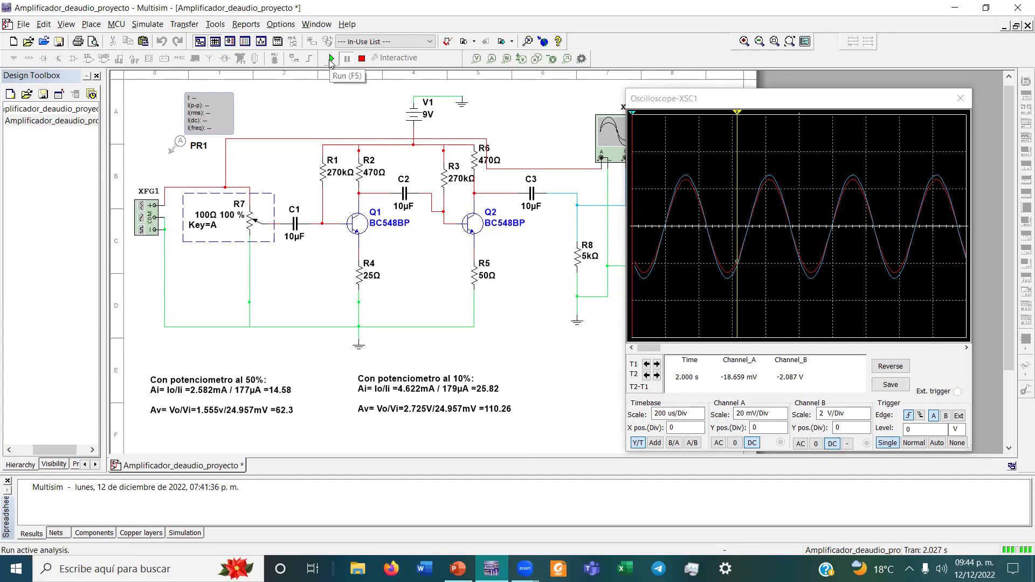
Restart the simulation from zero and place oscilloscope cursor T2 on channel A's second positive peak to measure both channels
left_click(331, 58)
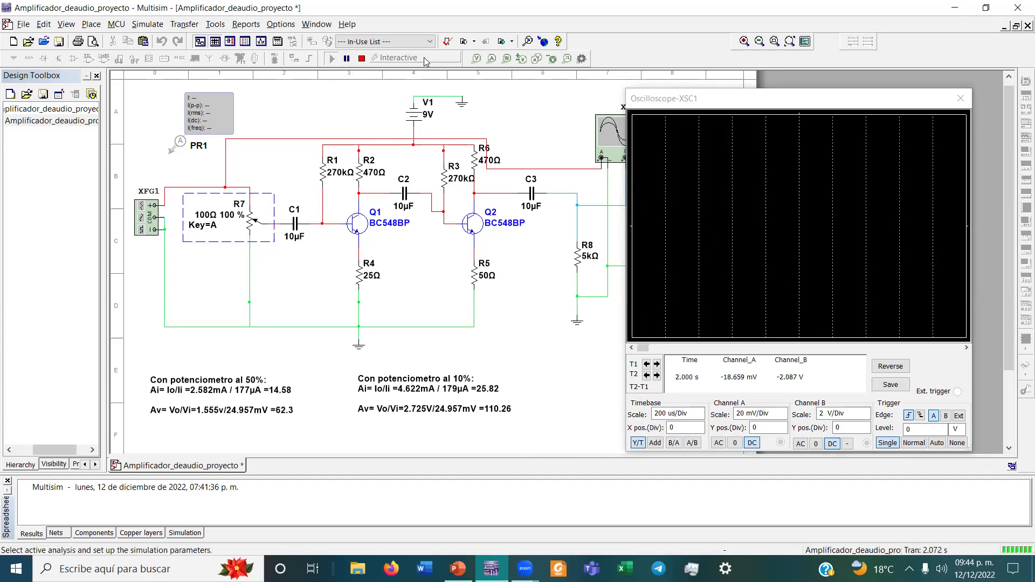
left_click(361, 59)
left_click(331, 59)
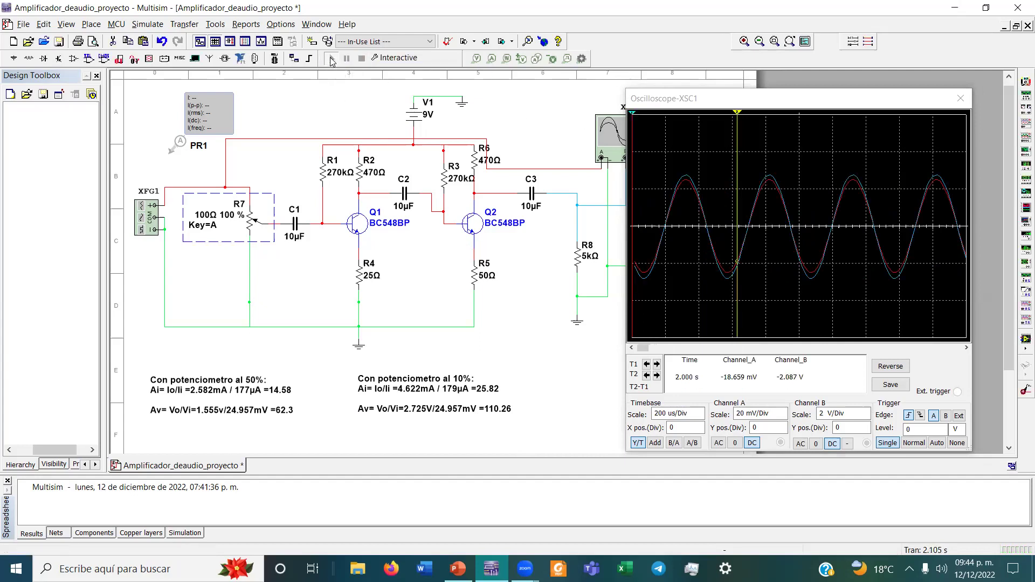
left_click(672, 224)
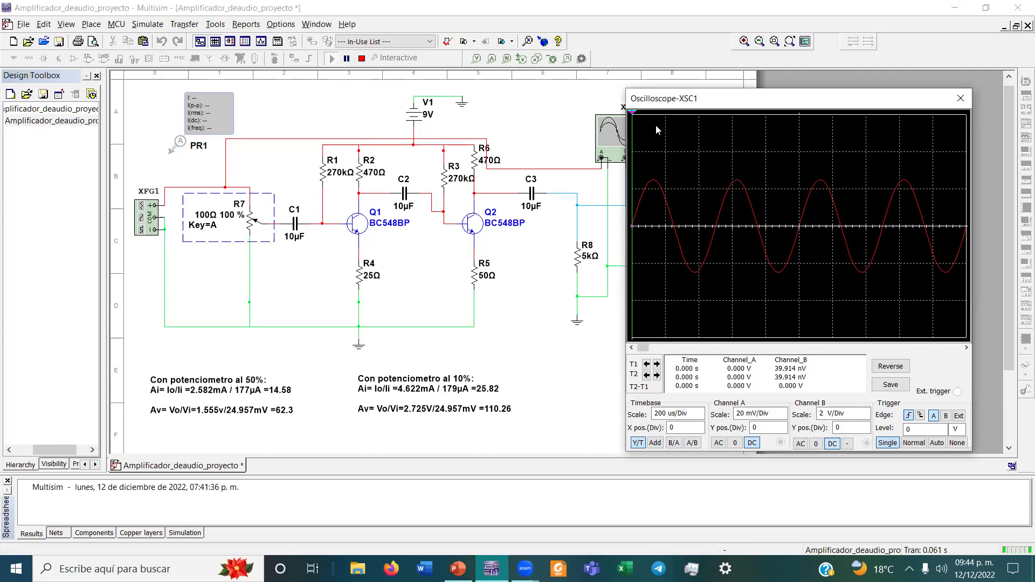
left_click_drag(634, 118, 736, 157)
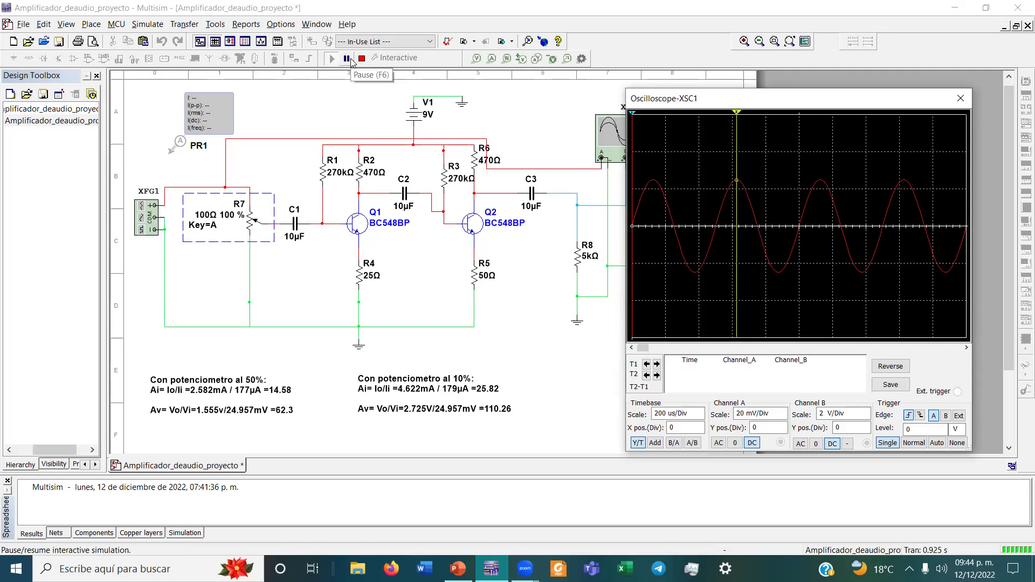
Move the oscilloscope window clear of instruments XSC1 and XMM1 to examine the complete circuit and both gain notes
left_click(492, 414)
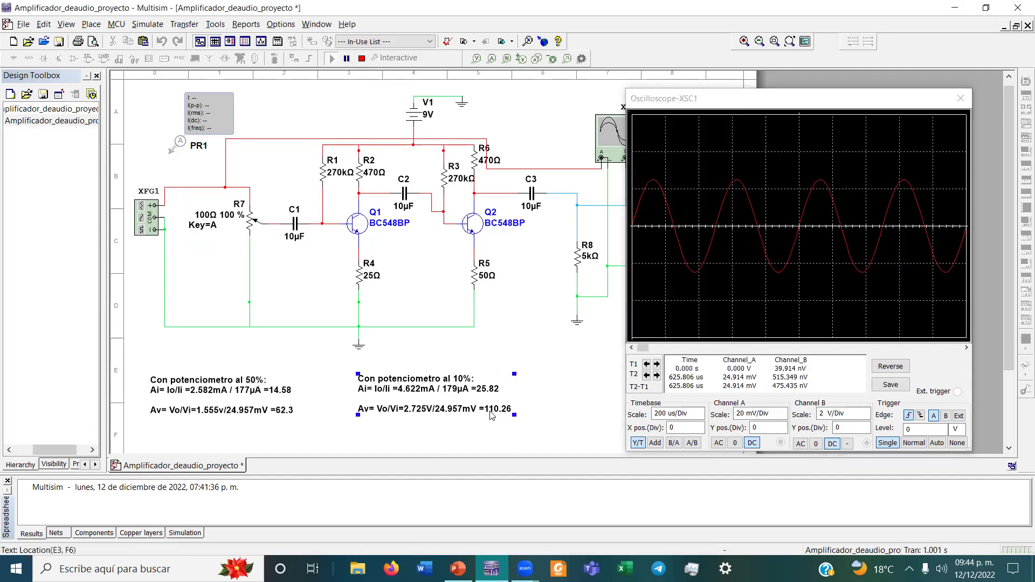
left_click(640, 104)
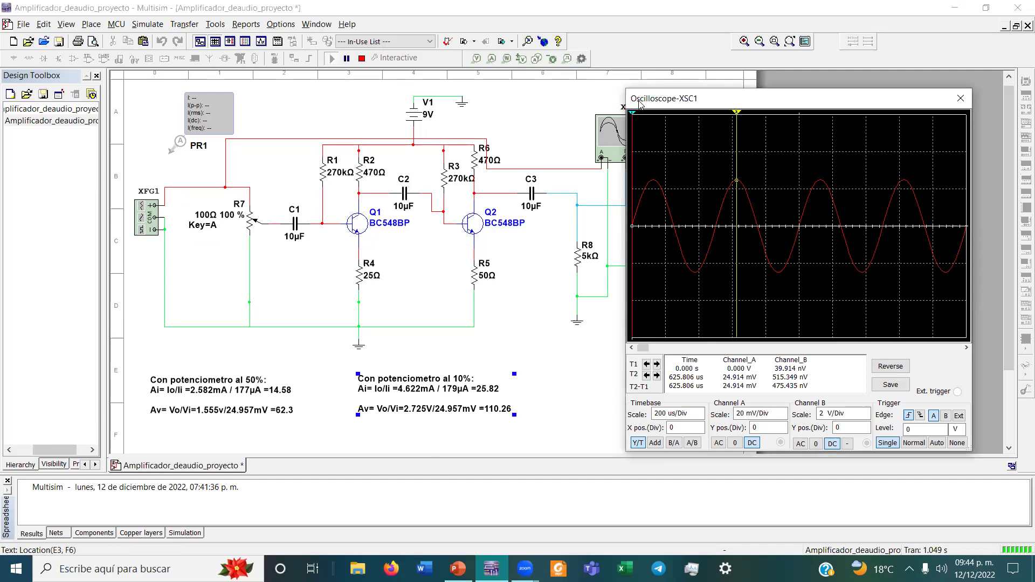
left_click_drag(639, 104, 709, 123)
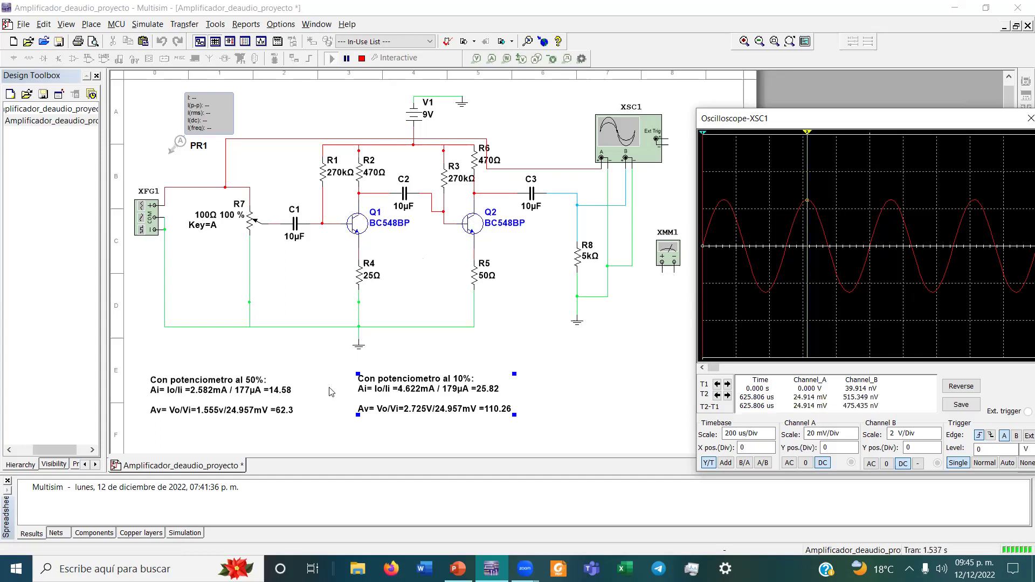
left_click(295, 341)
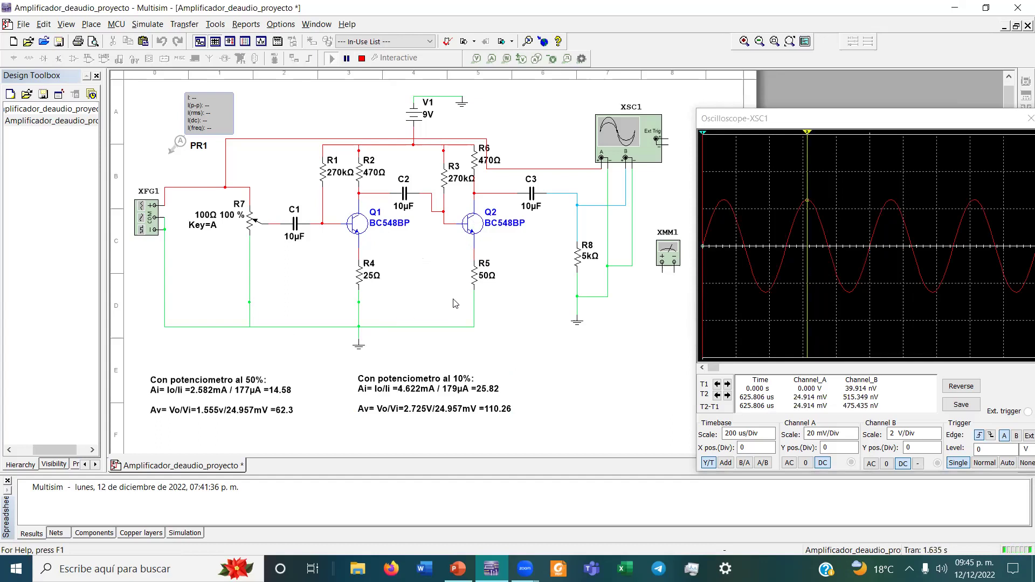
Stop the simulation and reposition the oscilloscope window beside the amplifier circuit, keeping resistor R8 in view
left_click_drag(734, 123, 617, 123)
left_click(363, 58)
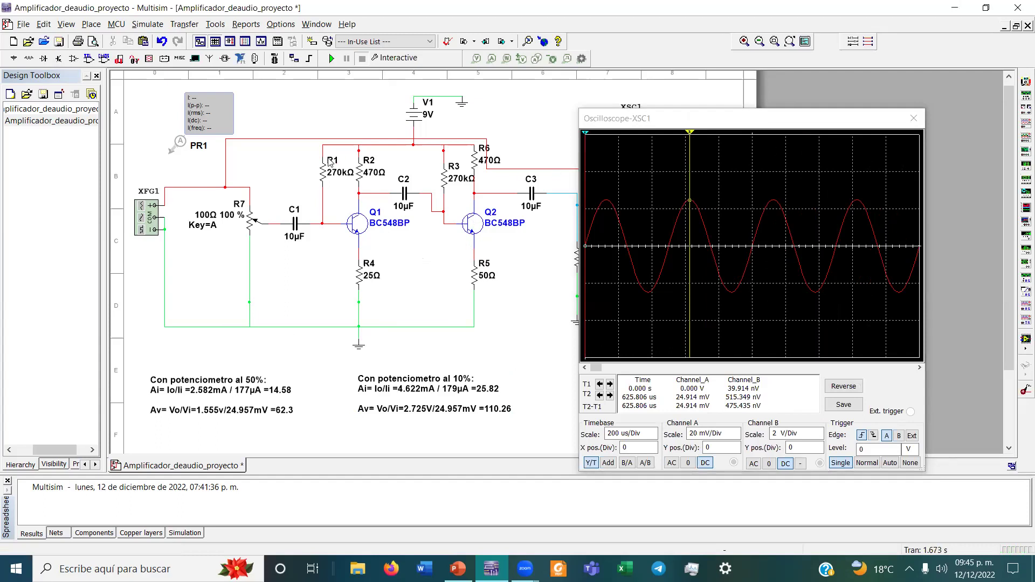
left_click(602, 122)
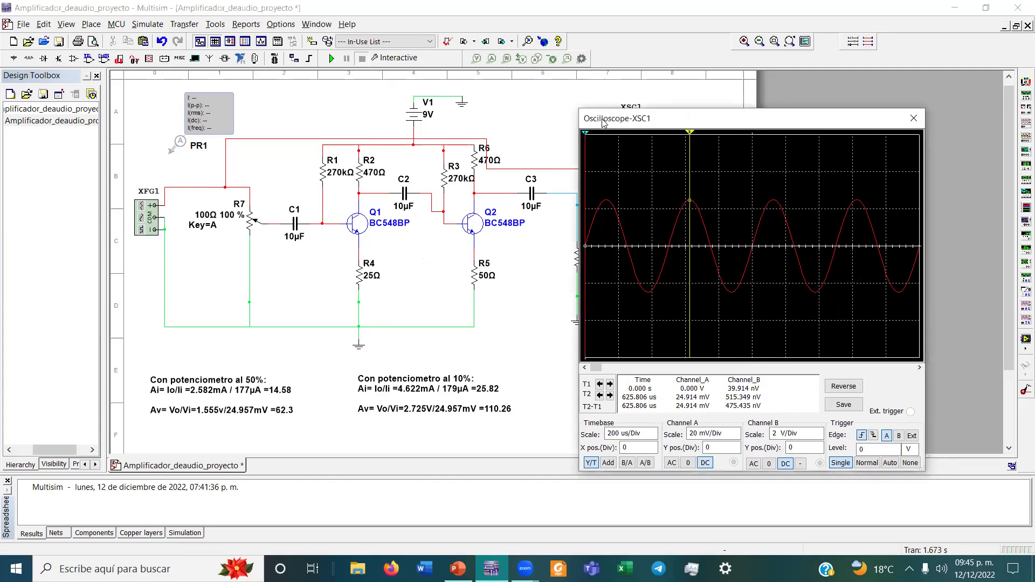
left_click_drag(602, 123, 628, 122)
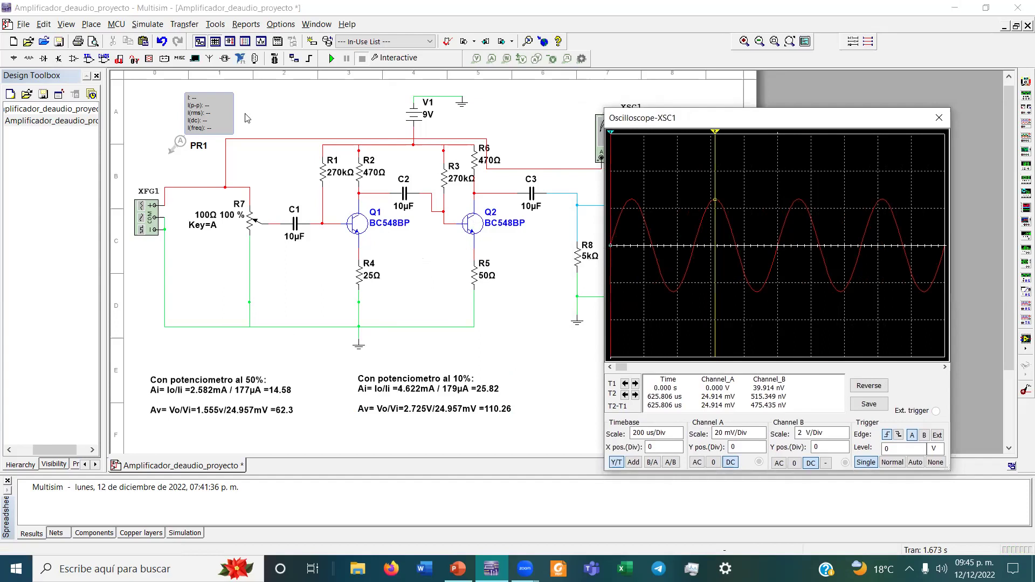